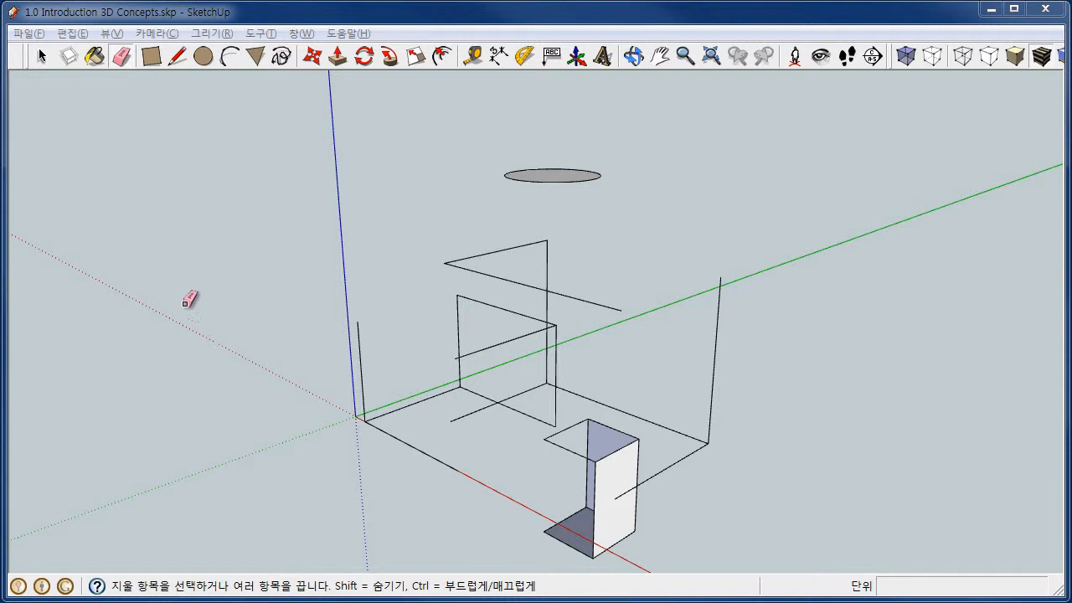
- Undo the last five erasures to restore the missing faces and edges of the boxes and cylinder
click(69, 35)
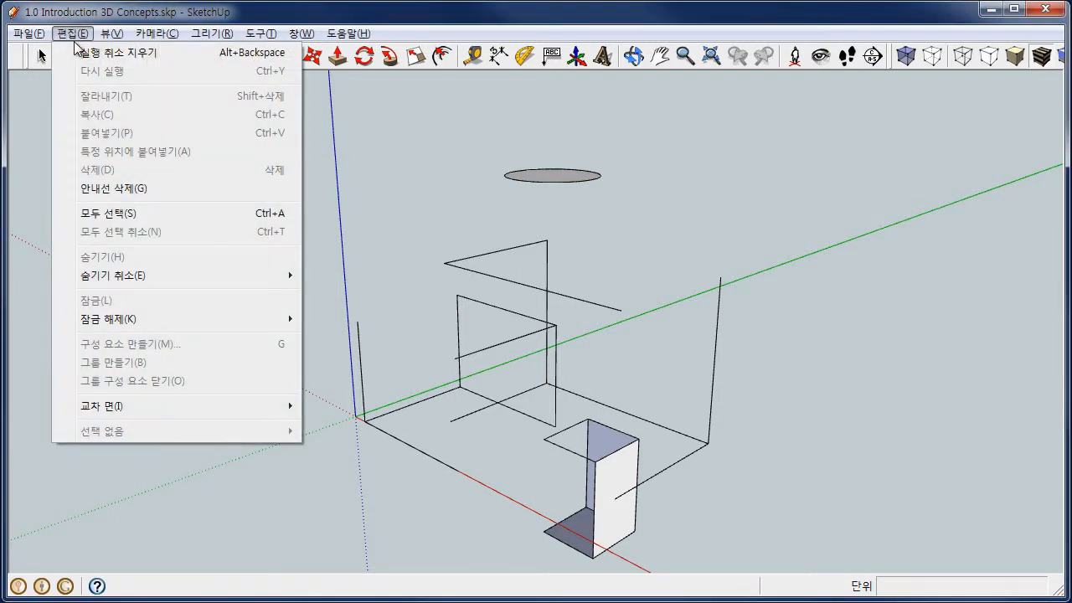
click(91, 53)
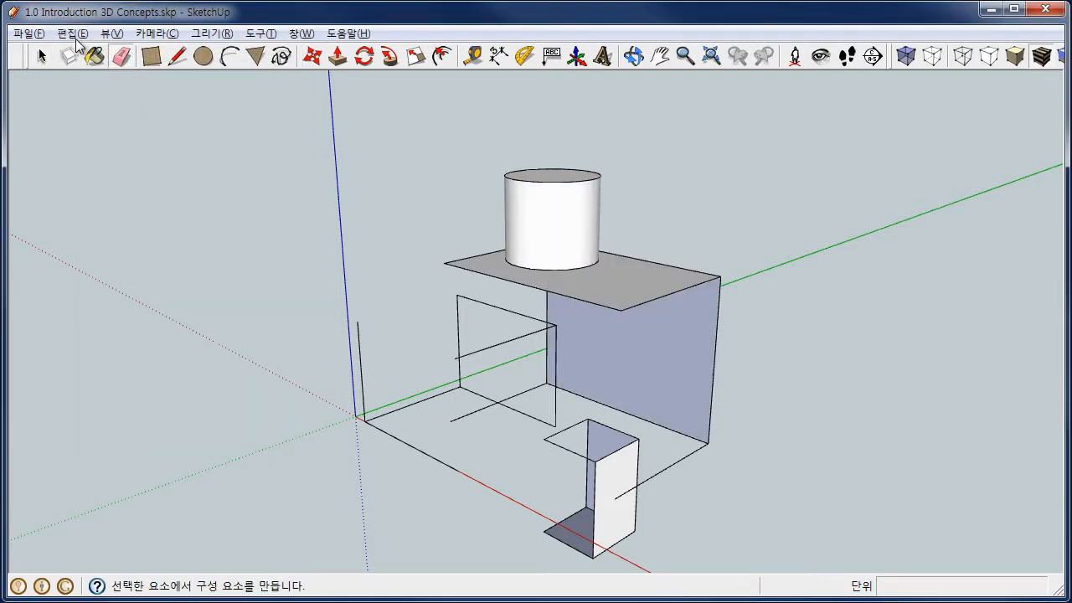
click(71, 34)
click(85, 55)
click(71, 34)
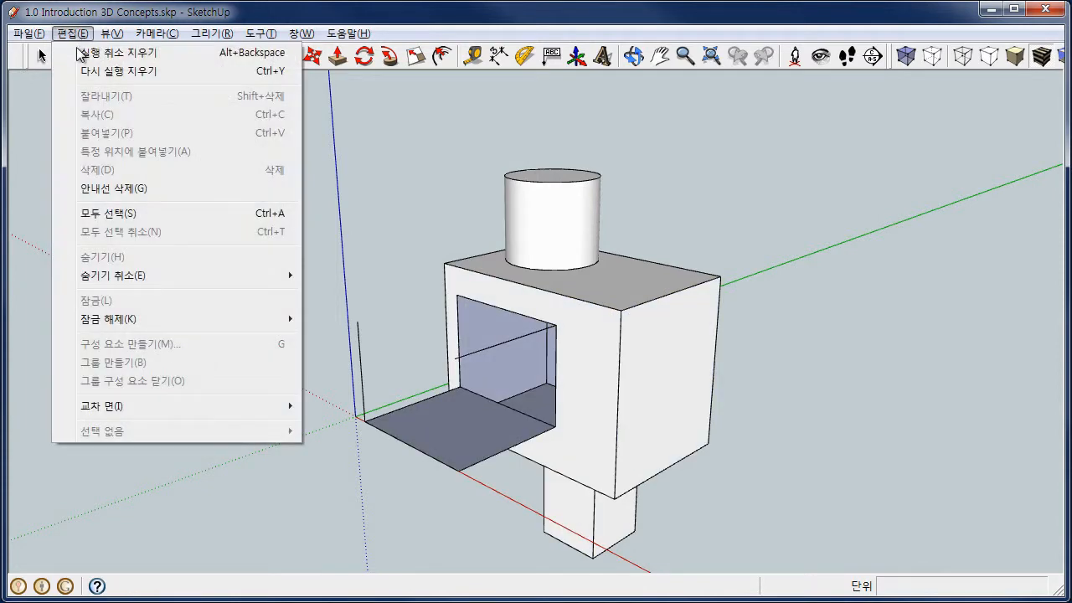
click(83, 53)
click(80, 34)
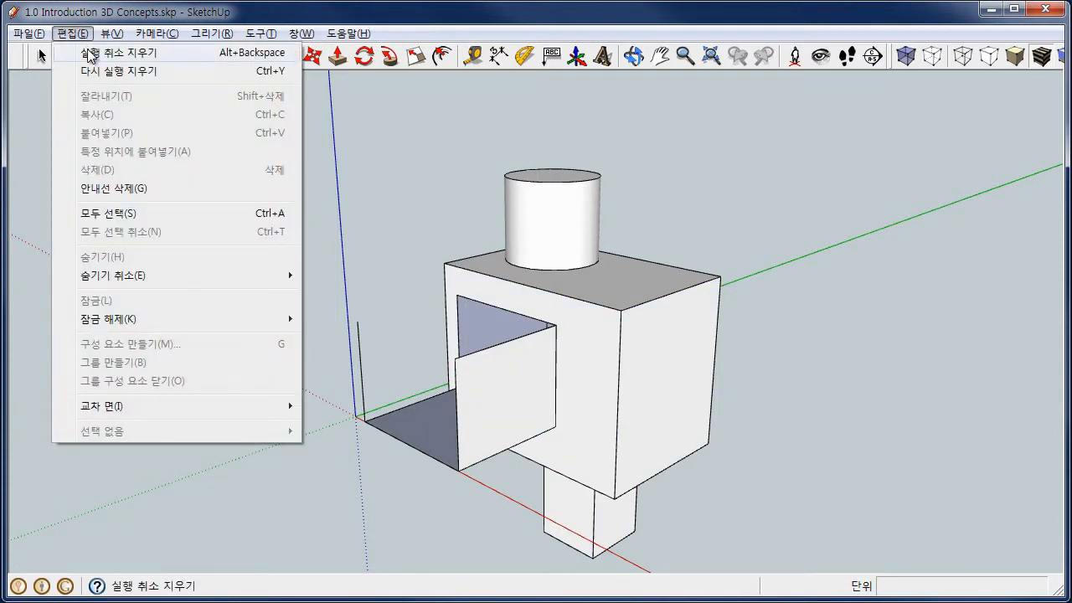
click(87, 53)
click(81, 35)
click(86, 53)
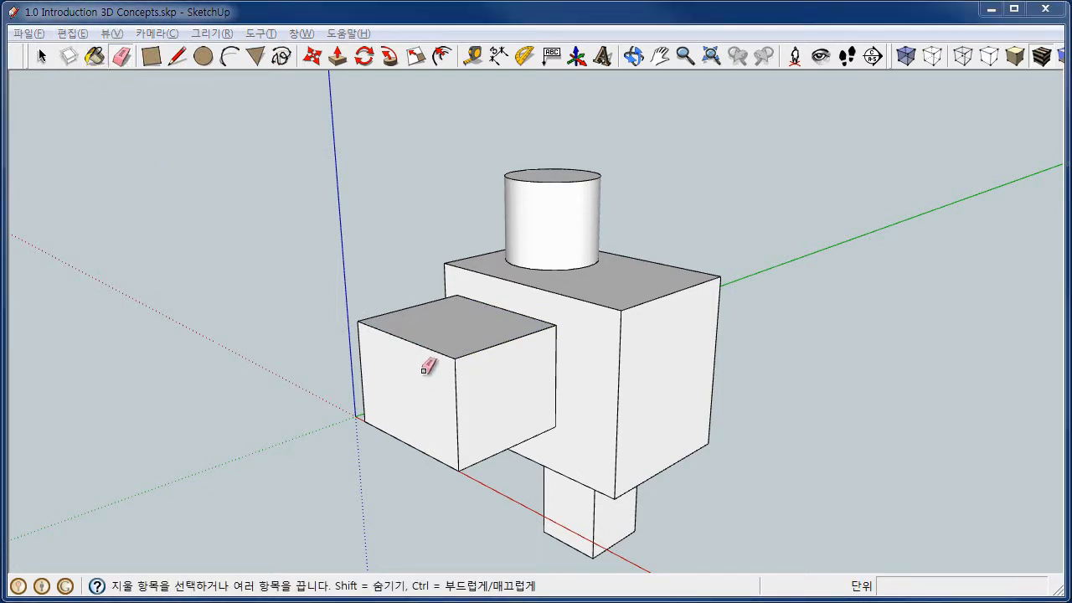
- Select the front box's top face and edge individually, the face with its bounding edges, the edge with its adjoining faces, and all connected geometry
click(41, 59)
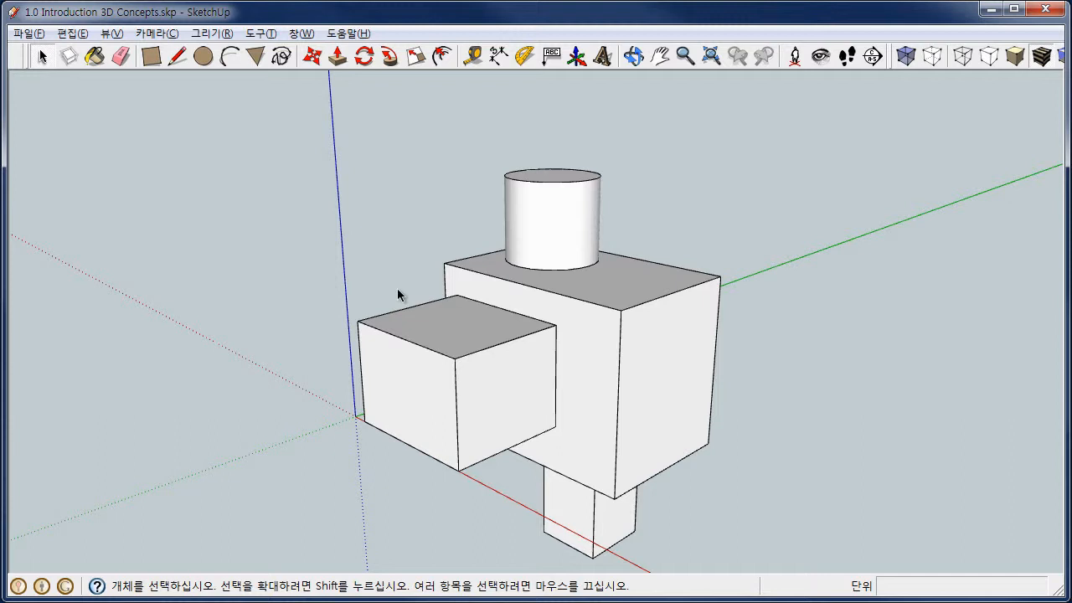
click(462, 330)
click(477, 353)
click(477, 337)
click(486, 349)
double_click(460, 321)
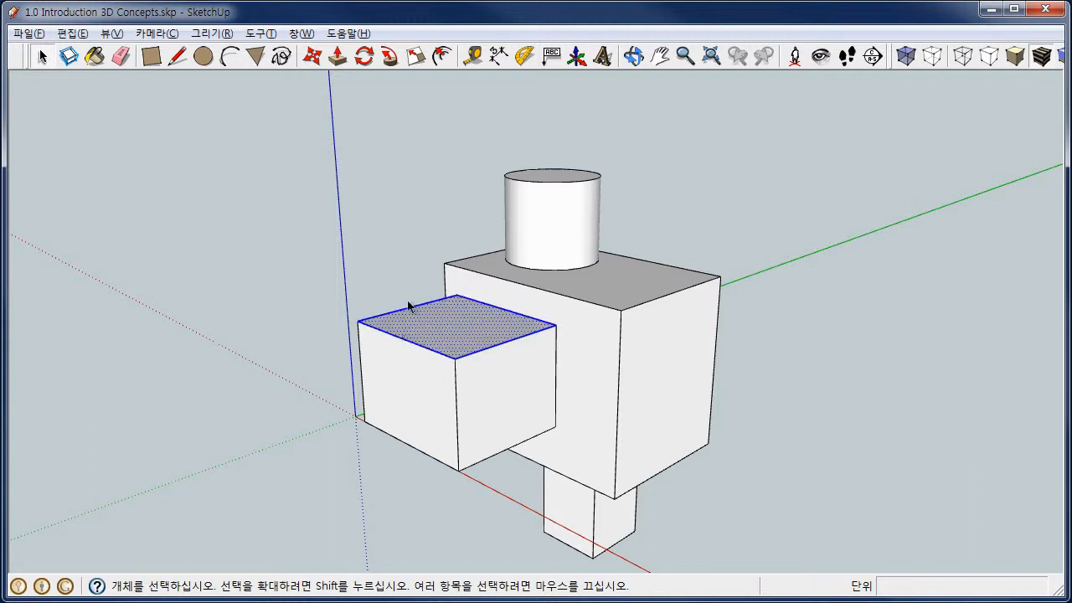
double_click(489, 347)
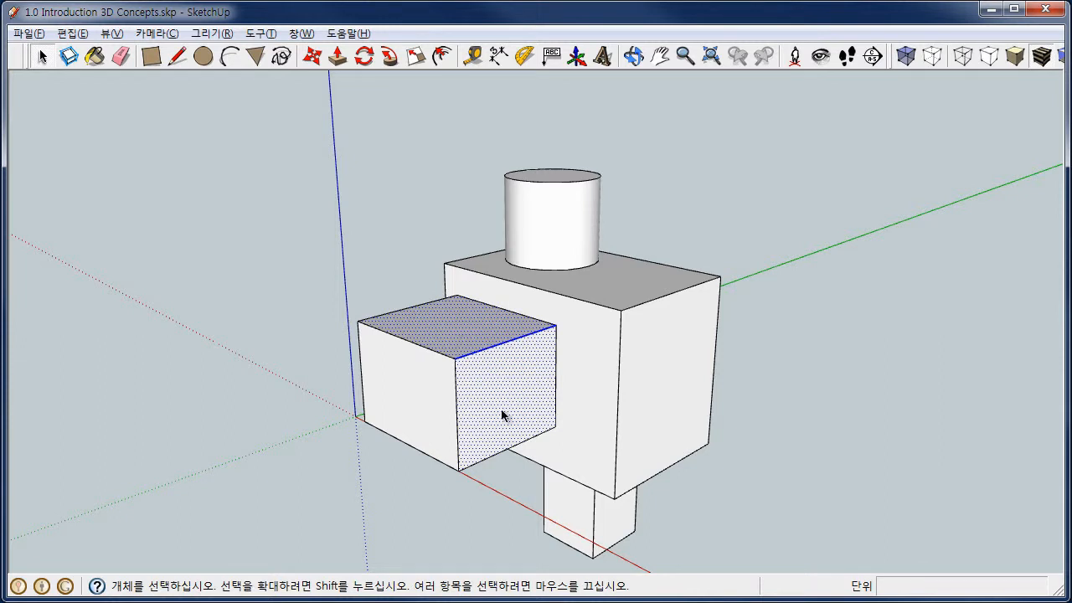
triple_click(461, 333)
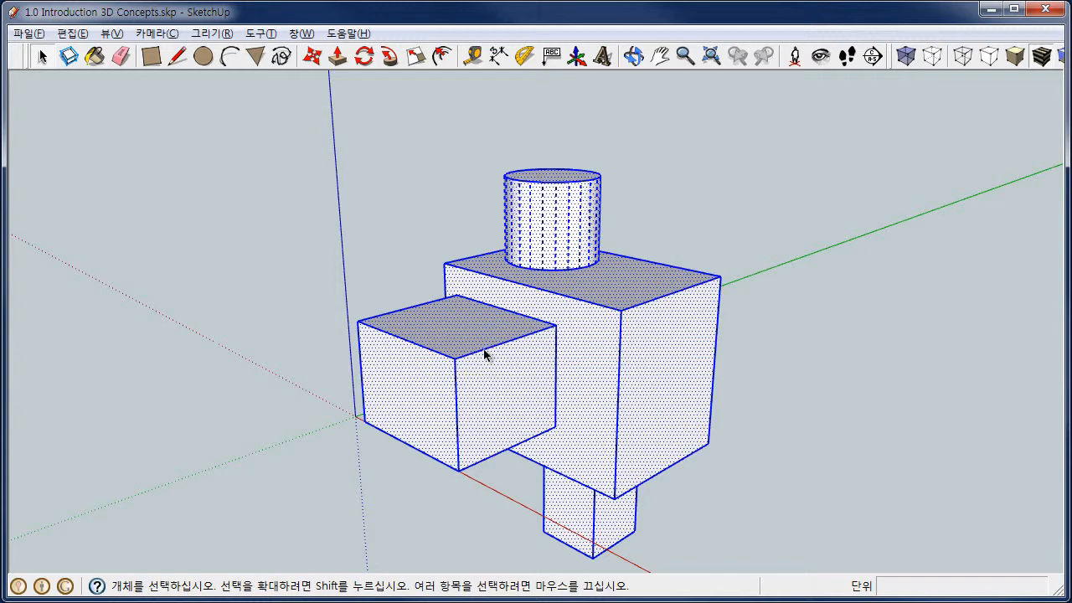
- Delete the edge between the front box's top face and its right-hand side face
double_click(484, 351)
click(484, 354)
key(Delete)
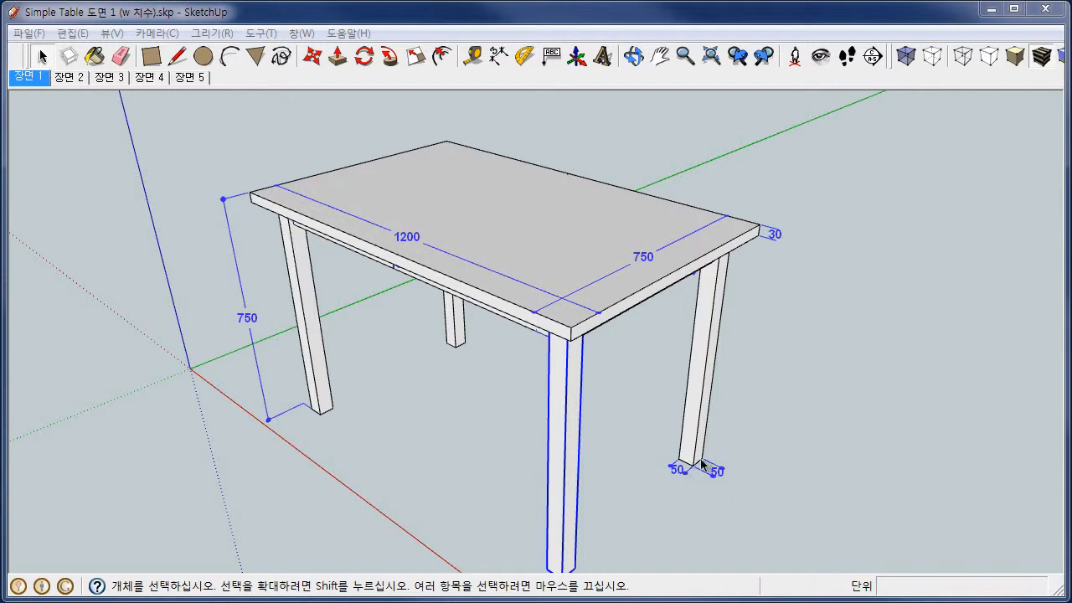
- Review scenes 2 and 3 of the dimensioned table drawing and minimise its window
key(Page_Down)
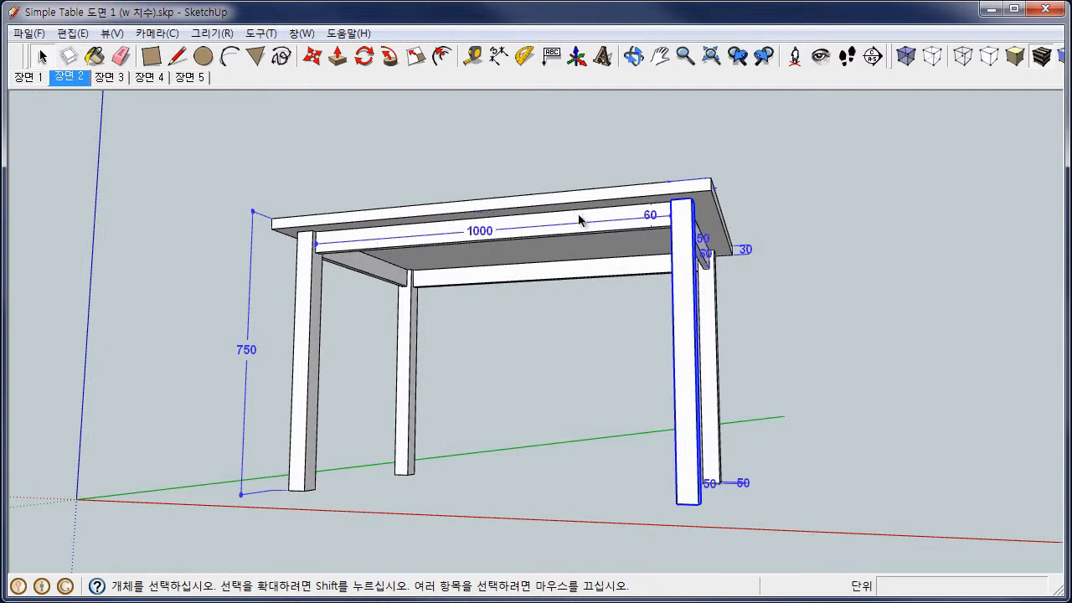
click(113, 78)
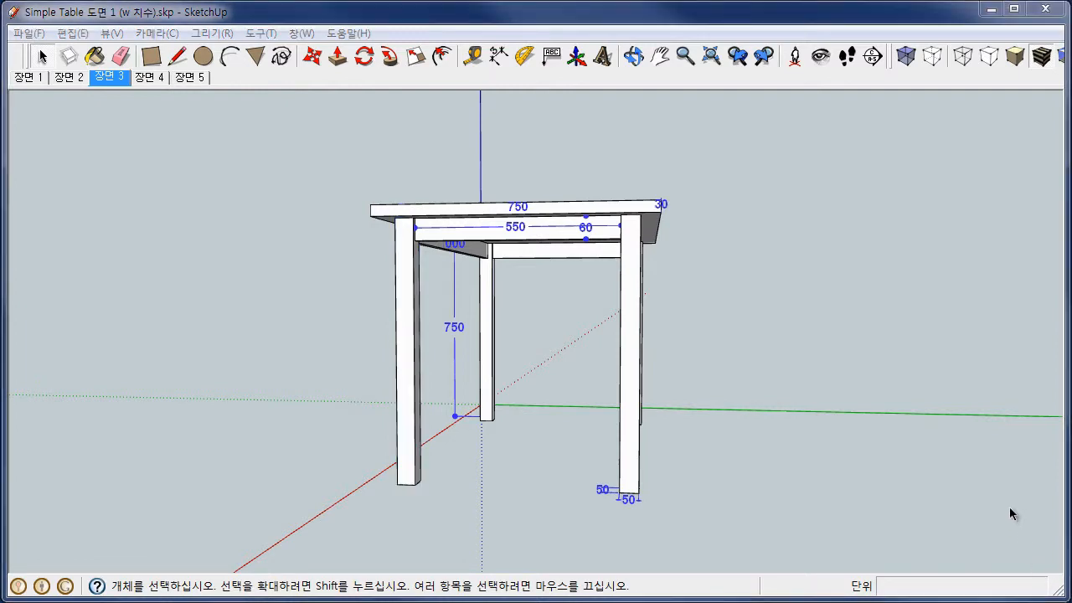
click(991, 8)
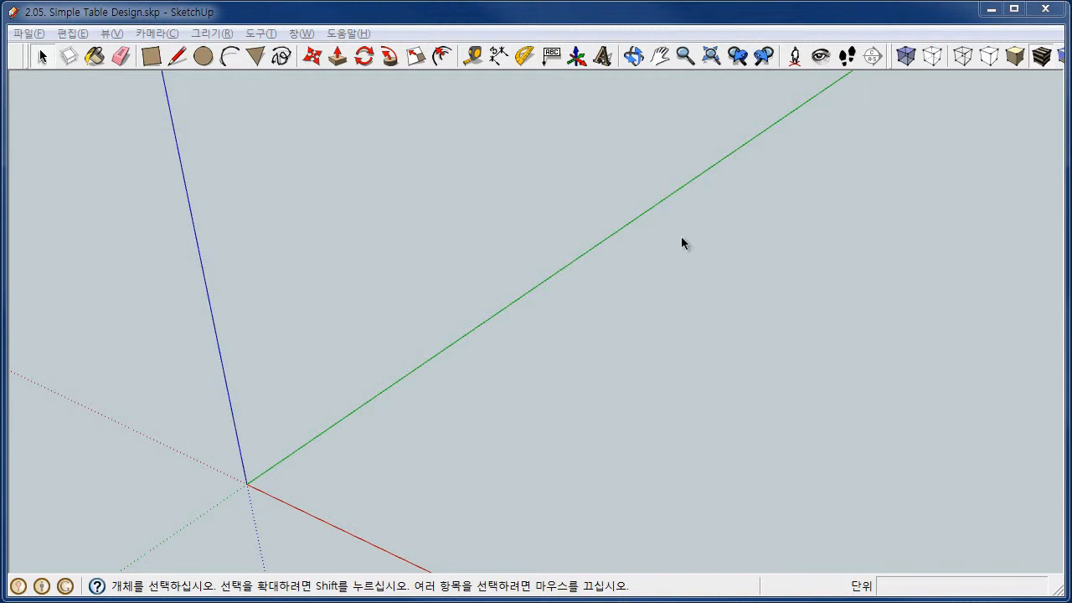
- Draw a 50 × 50 mm rectangle on the ground with its first corner at the origin
click(152, 56)
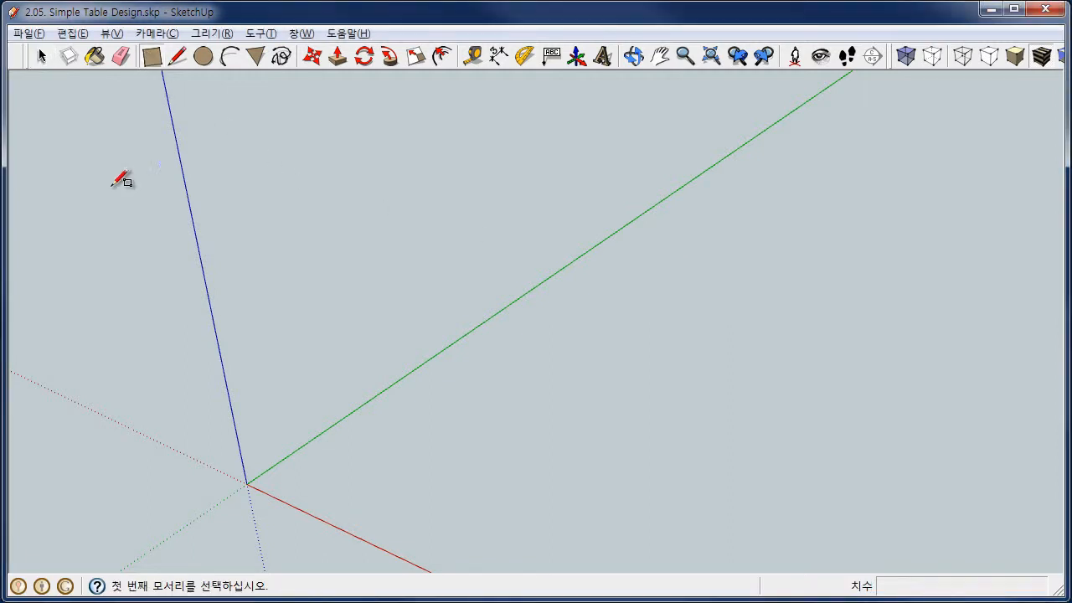
click(246, 484)
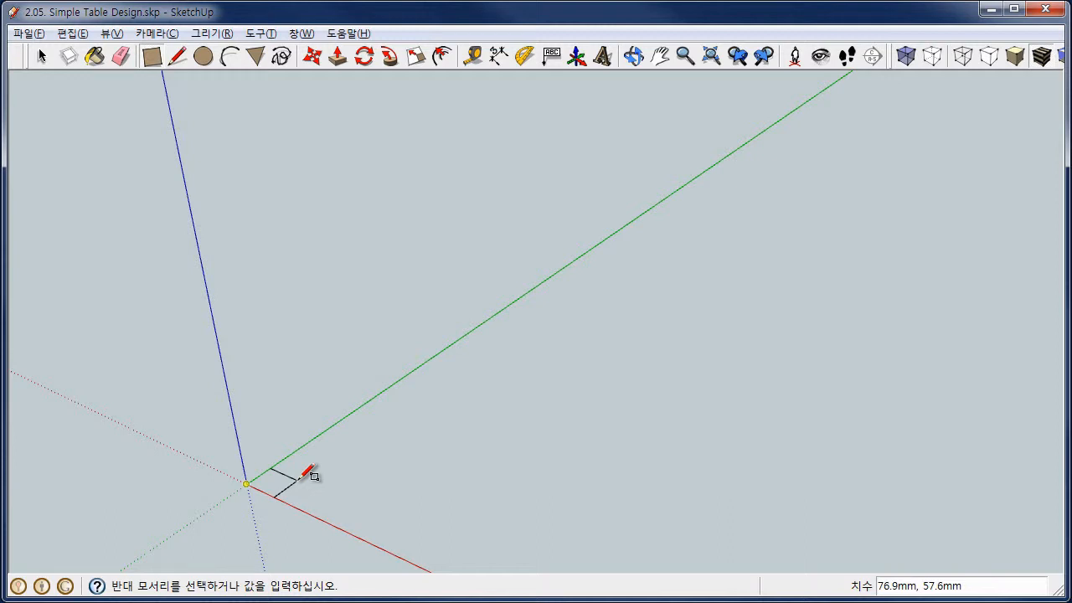
text(50)
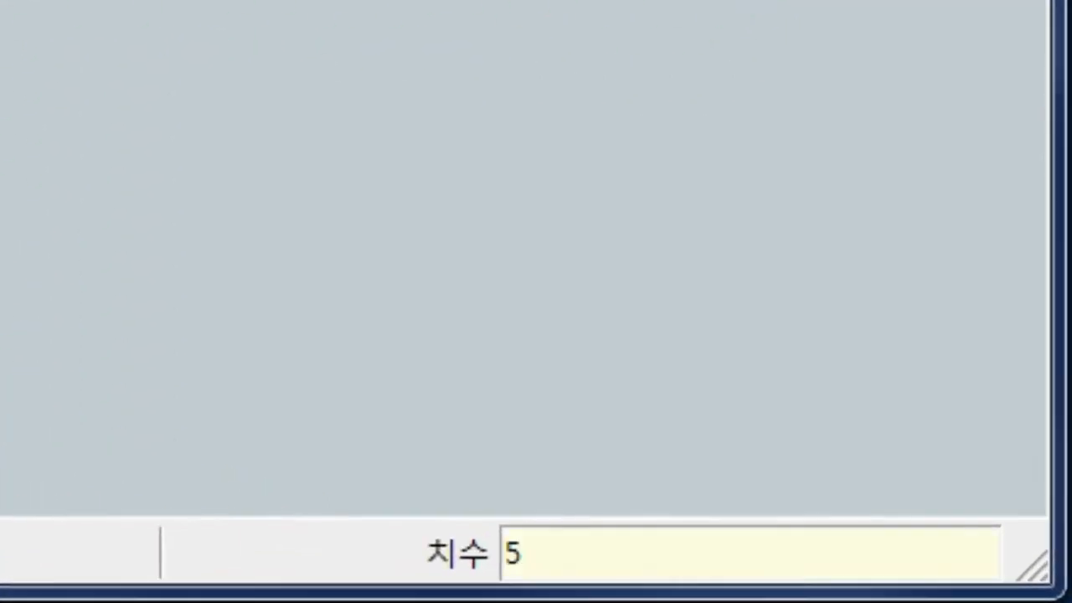
text(,50)
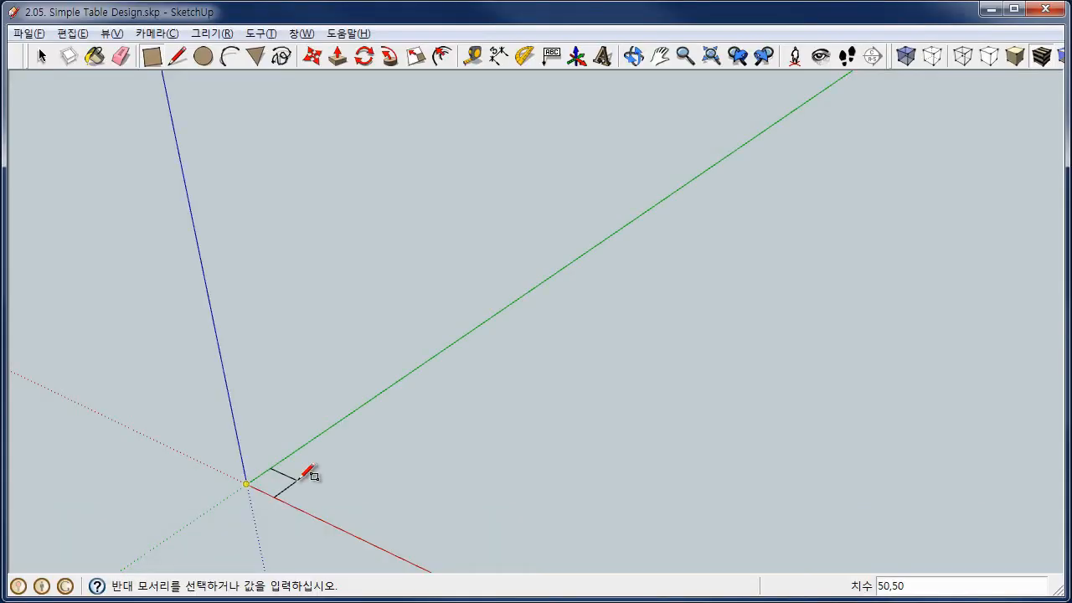
key(Return)
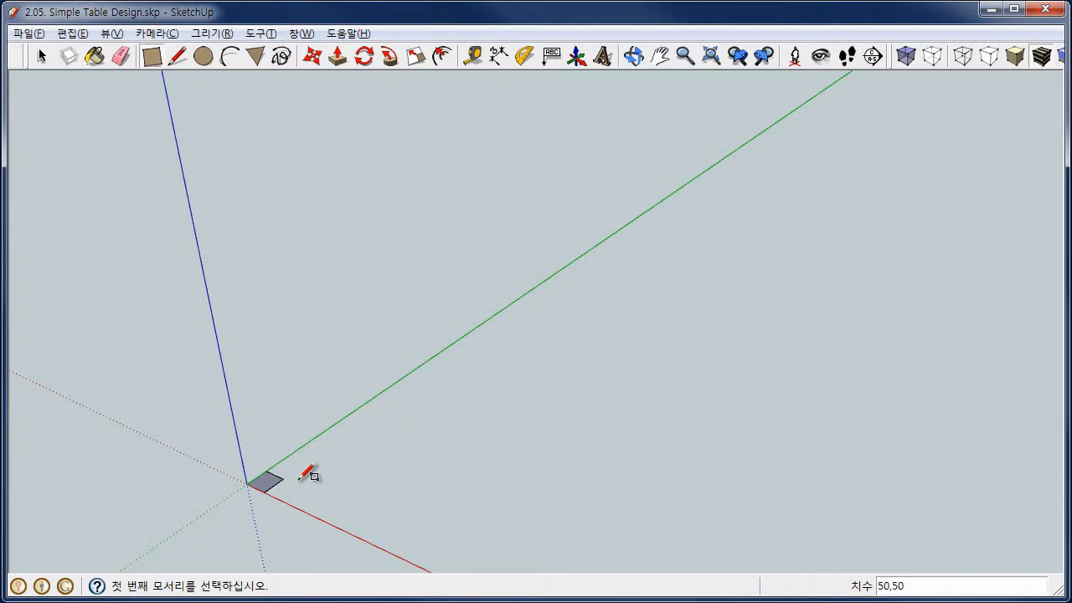
- Push/Pull the square face upward 720 mm to form a table leg
click(339, 57)
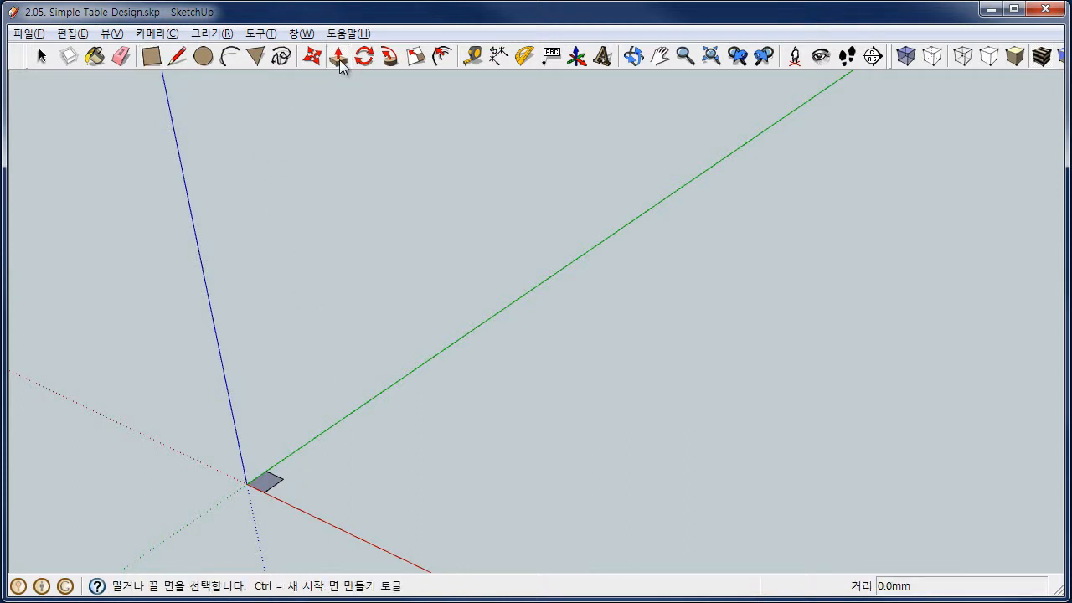
click(267, 488)
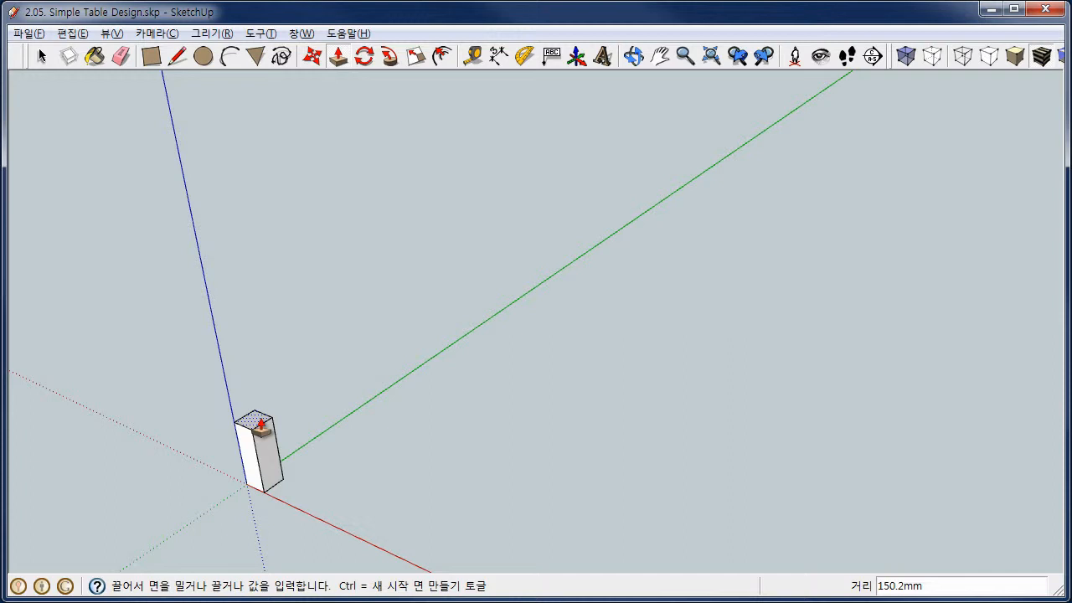
text(72)
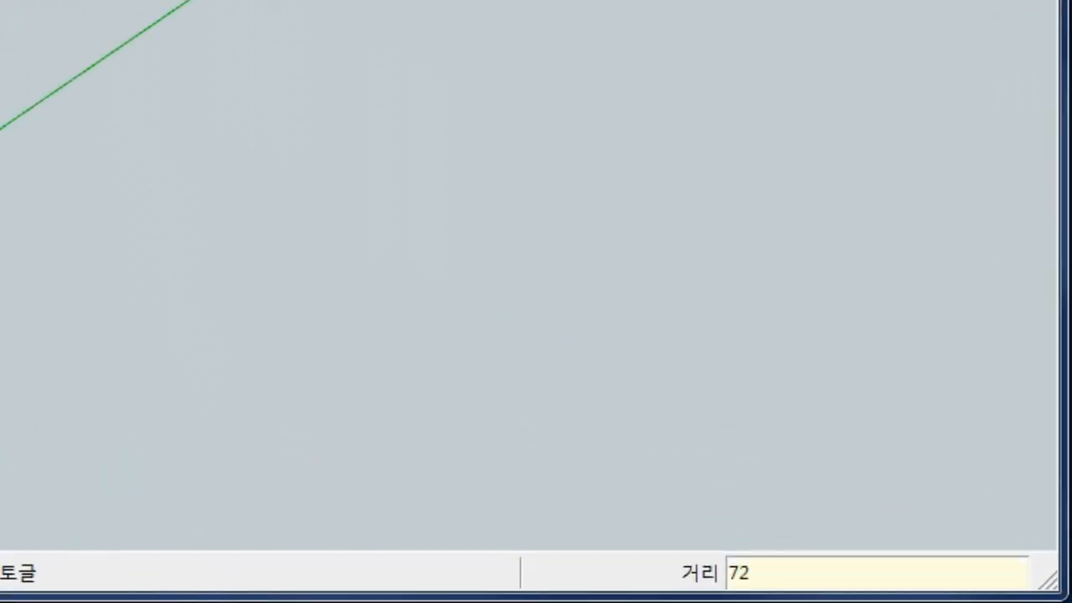
text(0)
key(Return)
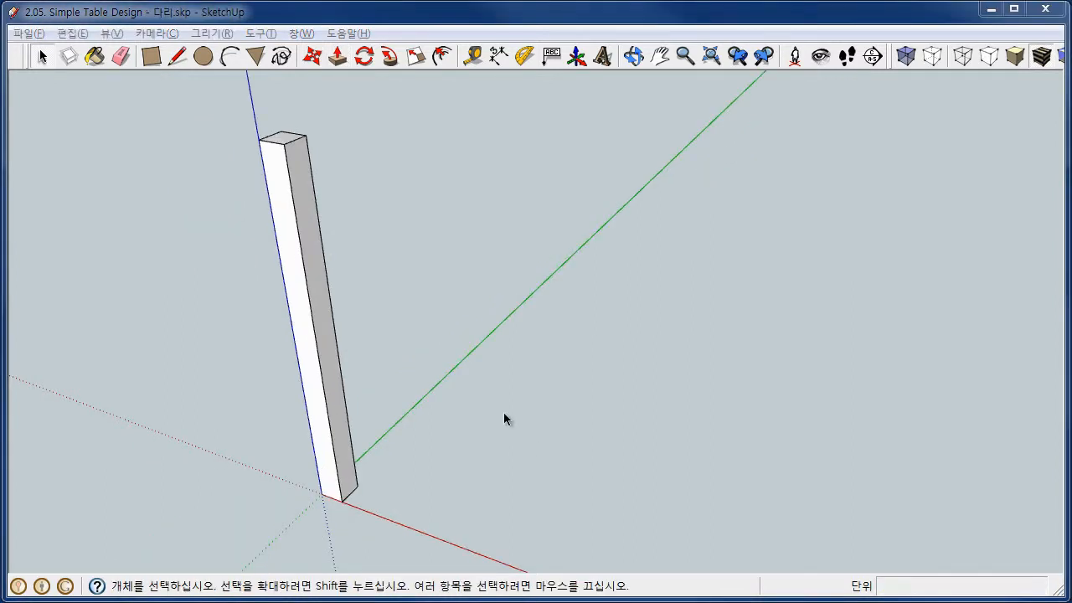
- Draw a rectangle about 68 × 21 mm on the leg's grey side face, starting from its upper front corner
click(152, 56)
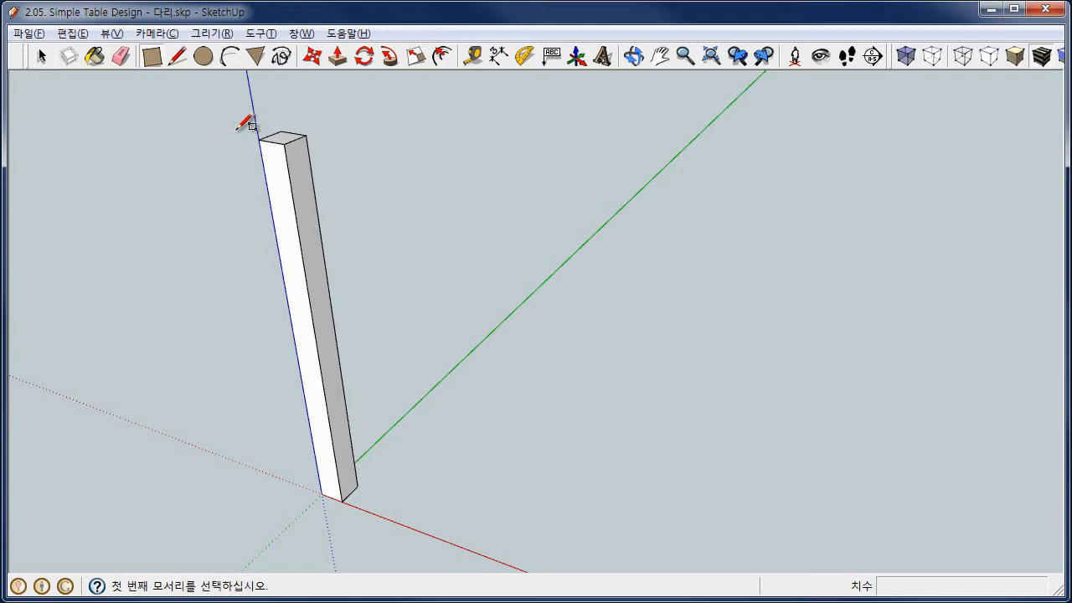
click(291, 144)
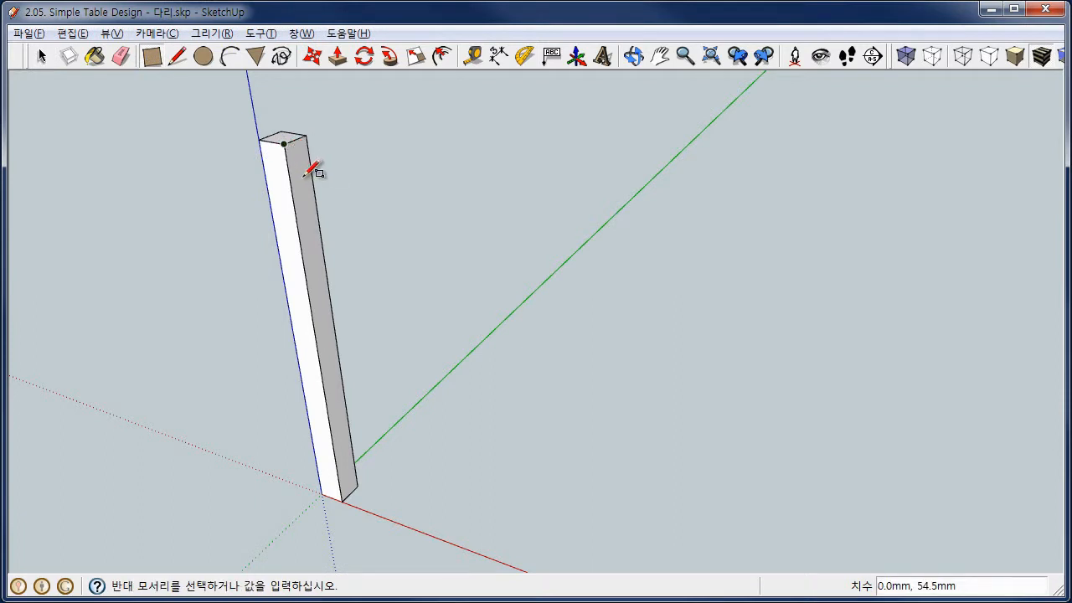
scroll(304, 176, up, 3)
click(296, 190)
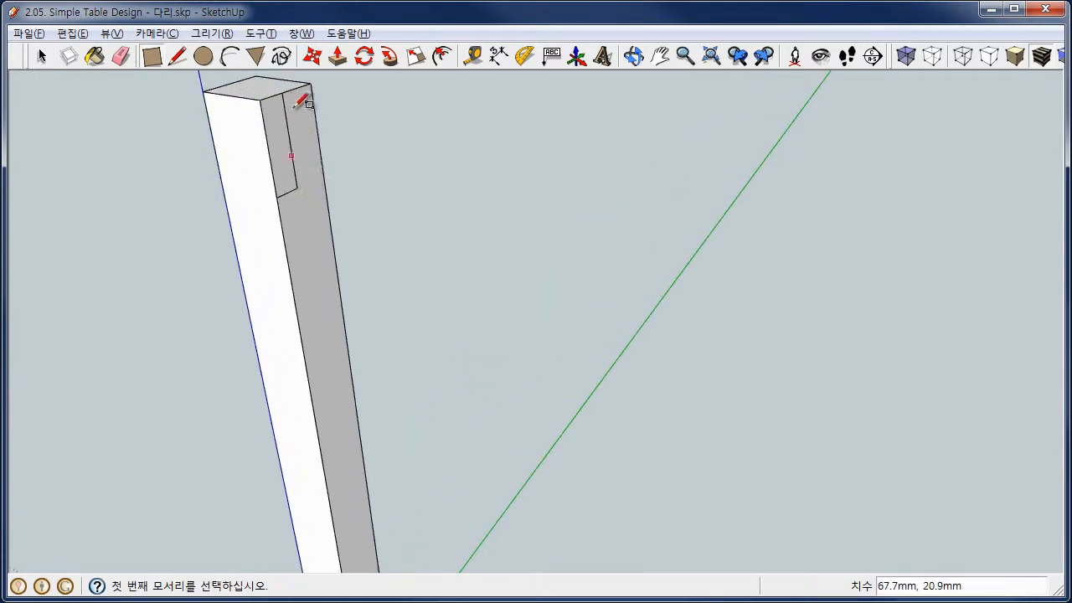
- Push/Pull the small rectangle outward about 156 mm to form a rail attached to the leg
click(335, 56)
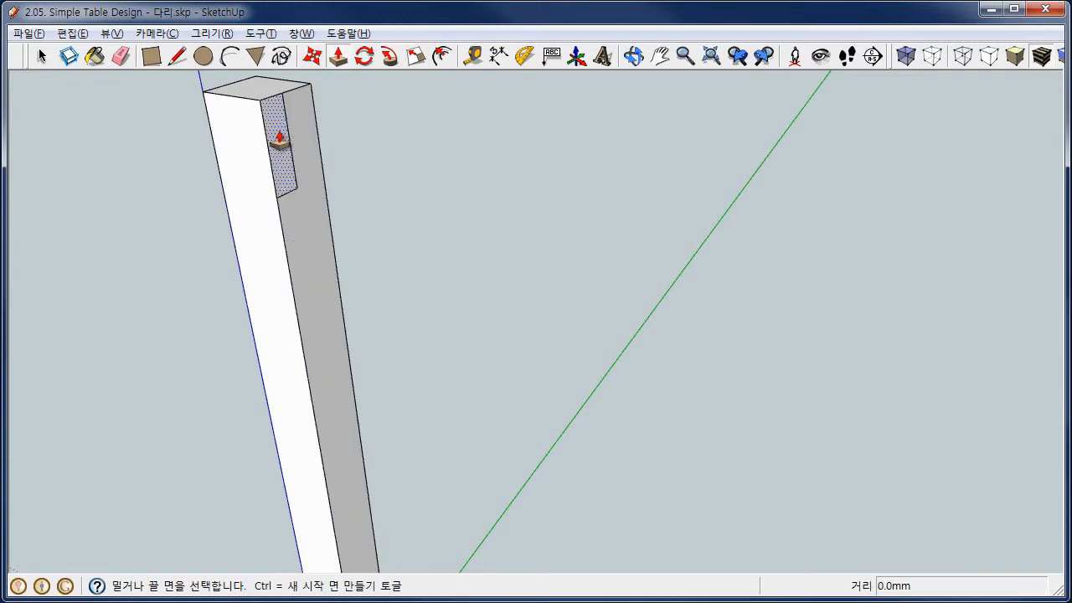
click(279, 142)
click(479, 192)
scroll(302, 140, up, 3)
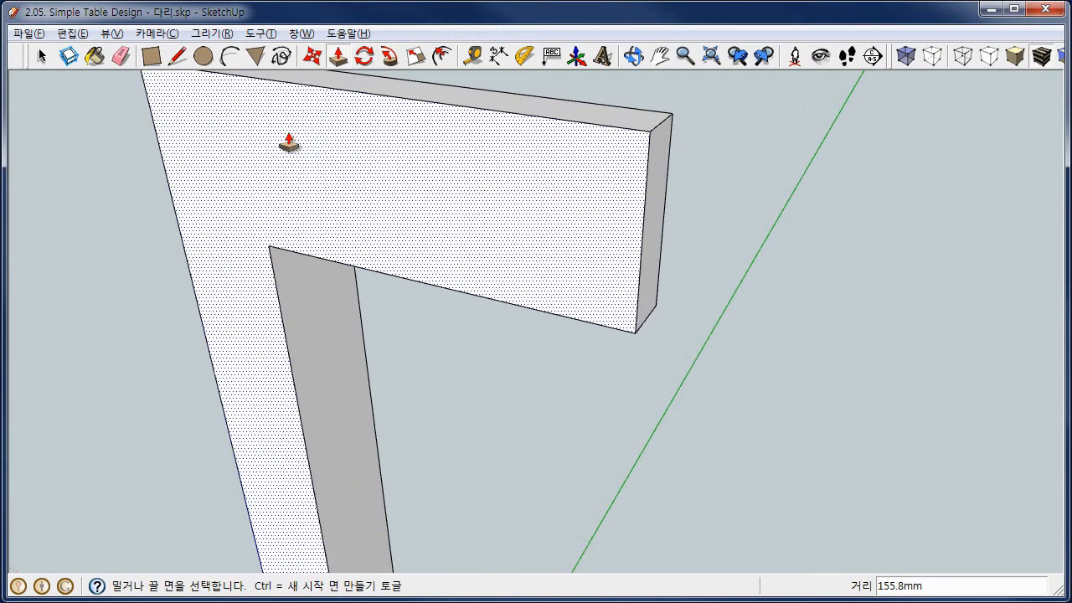
scroll(289, 144, down, 2)
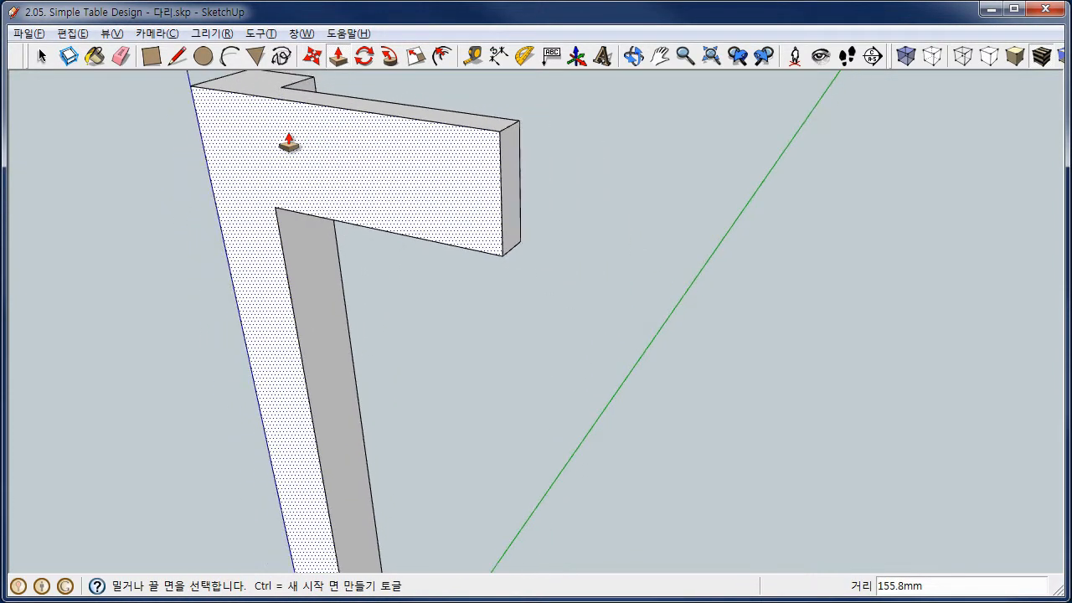
- Undo the rail extrusion and the rectangle drawn on the leg
click(634, 56)
shift+drag(282, 155, 318, 255)
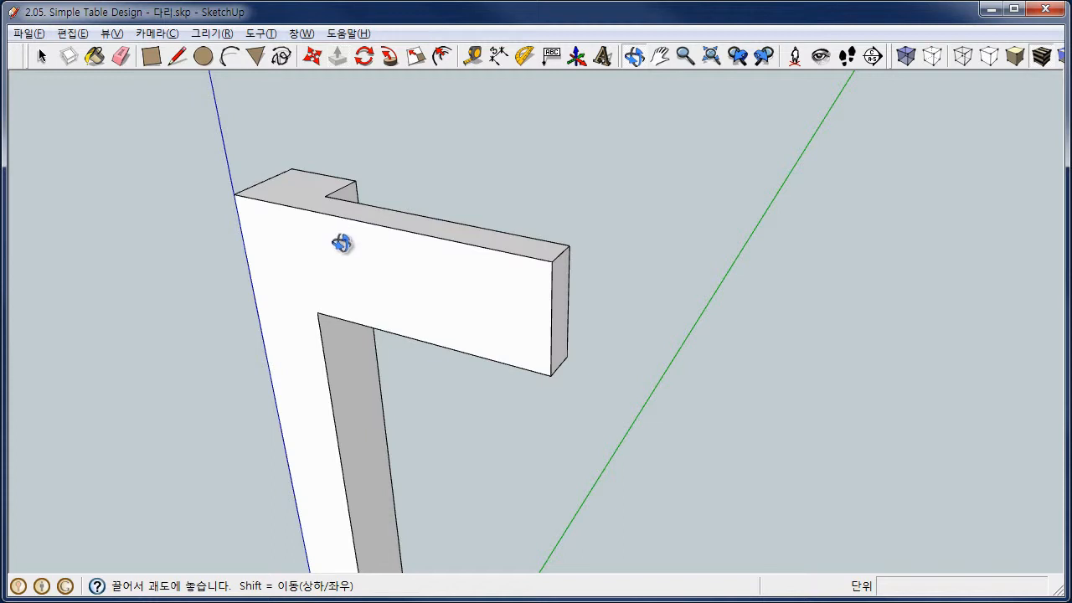
click(72, 33)
click(107, 60)
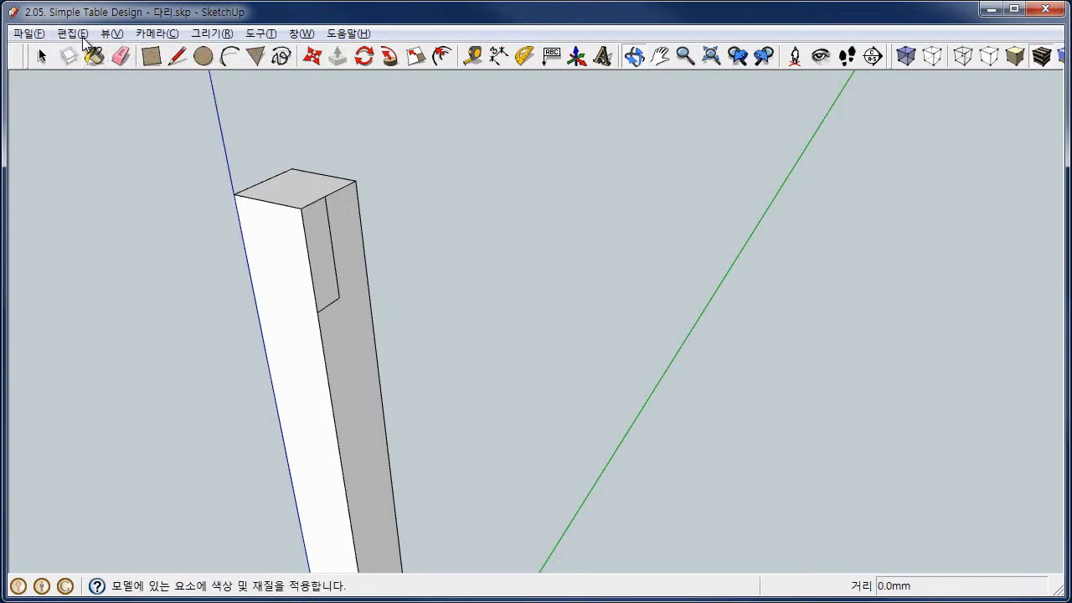
click(76, 33)
click(88, 53)
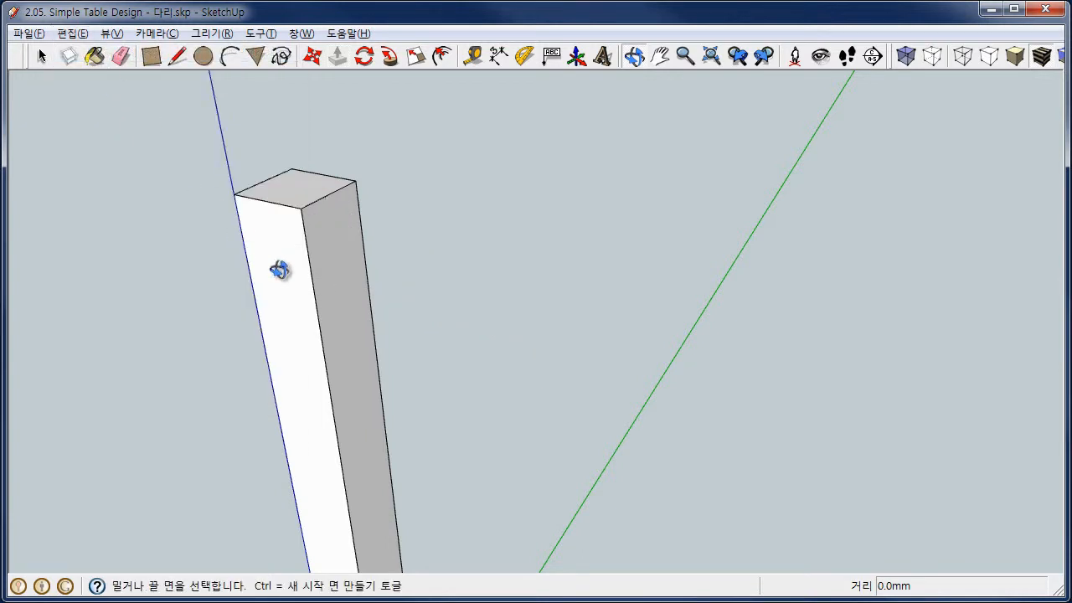
- Select the entire leg with all its connected faces and edges
scroll(293, 286, down, 2)
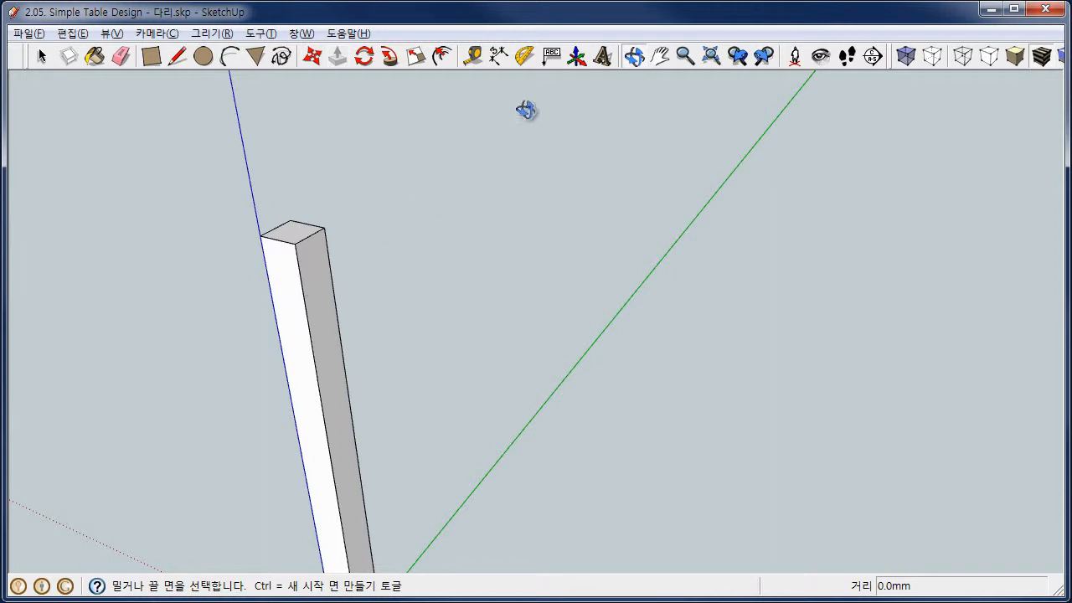
click(661, 55)
drag(354, 412, 371, 314)
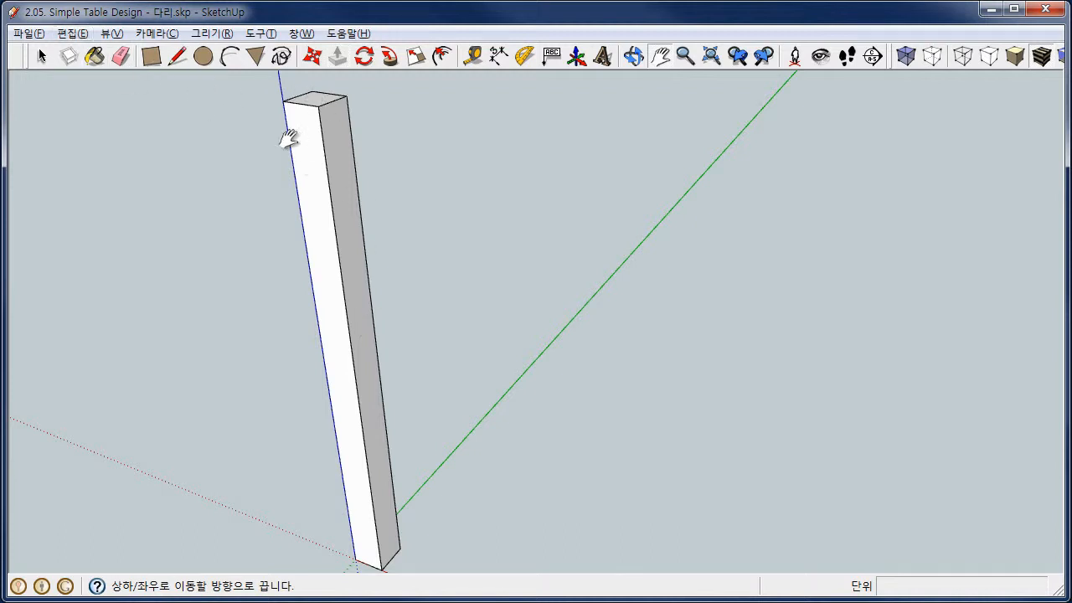
click(42, 56)
click(325, 209)
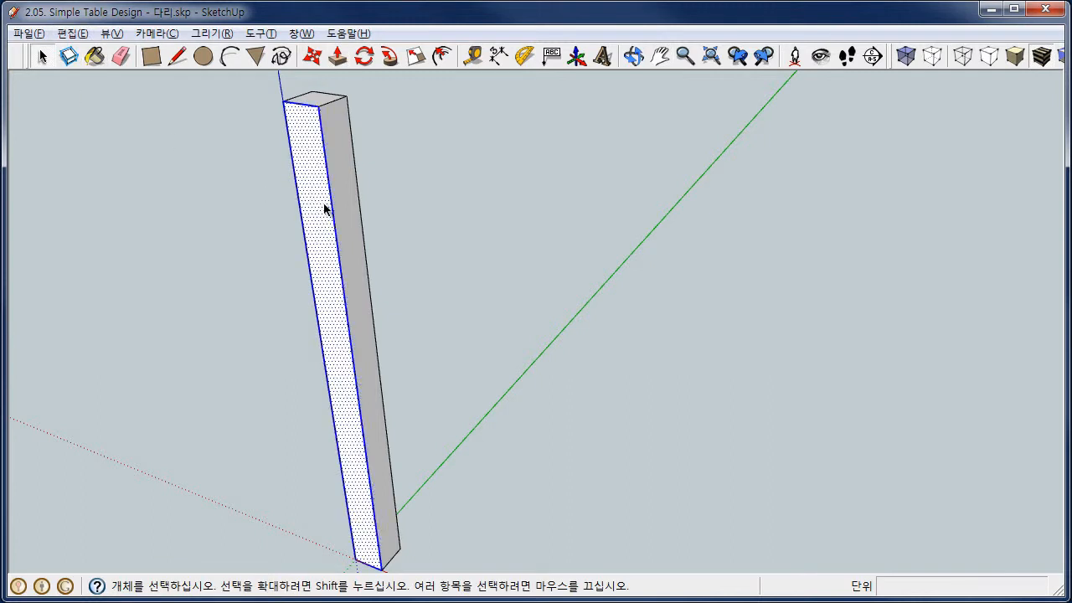
triple_click(325, 210)
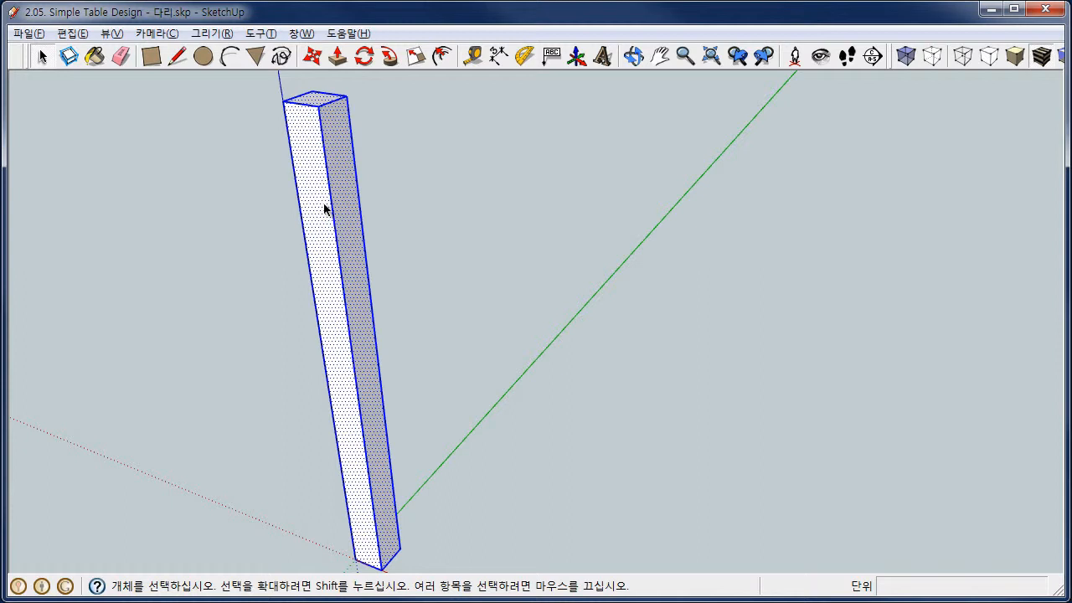
- Make the selected leg geometry a group and check that it selects as one object
right_click(325, 209)
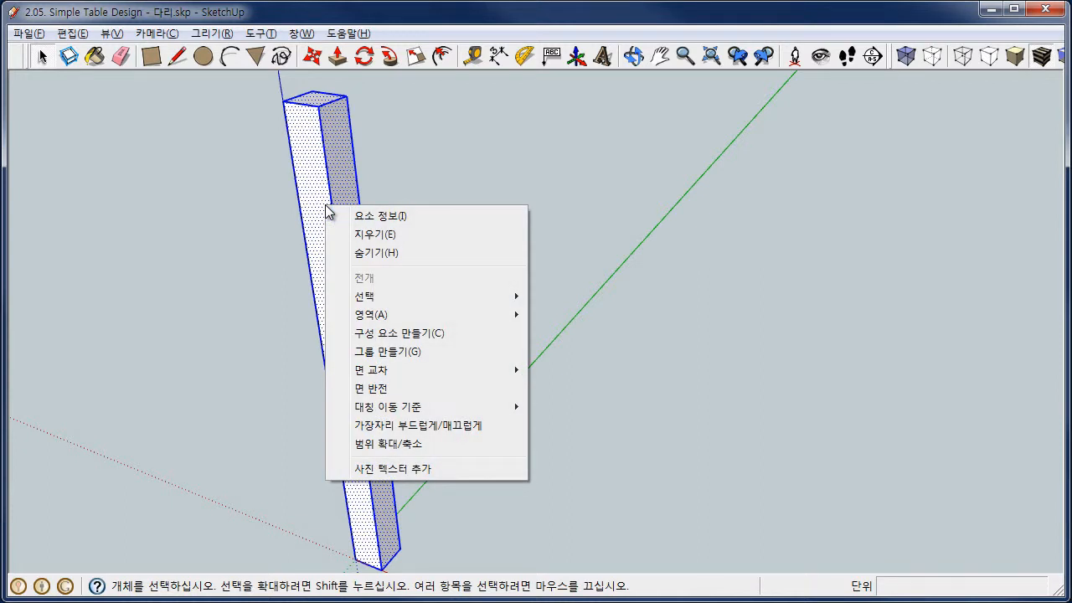
click(391, 353)
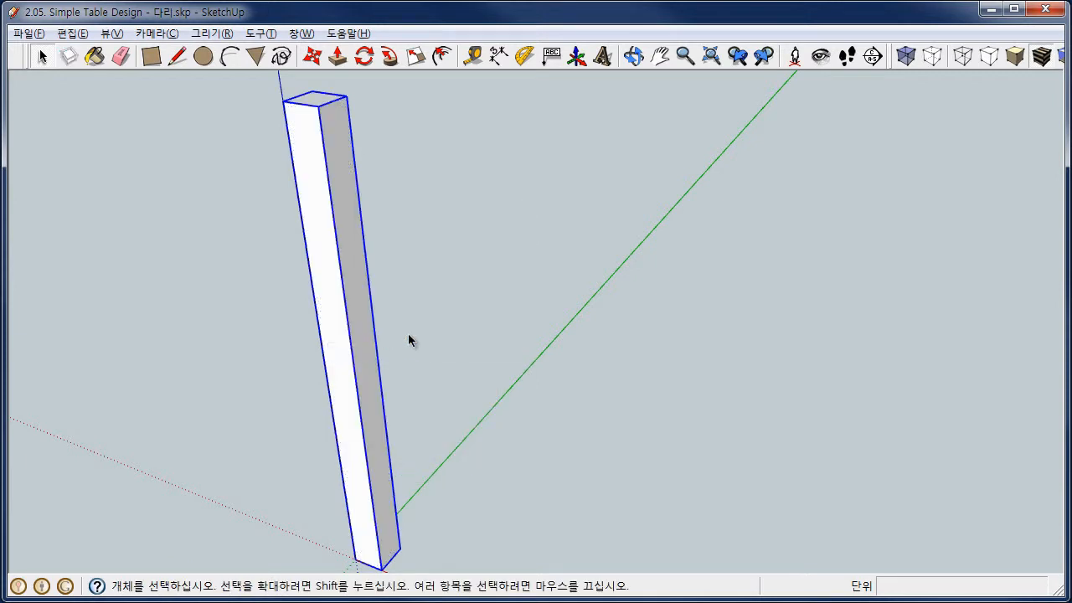
click(408, 335)
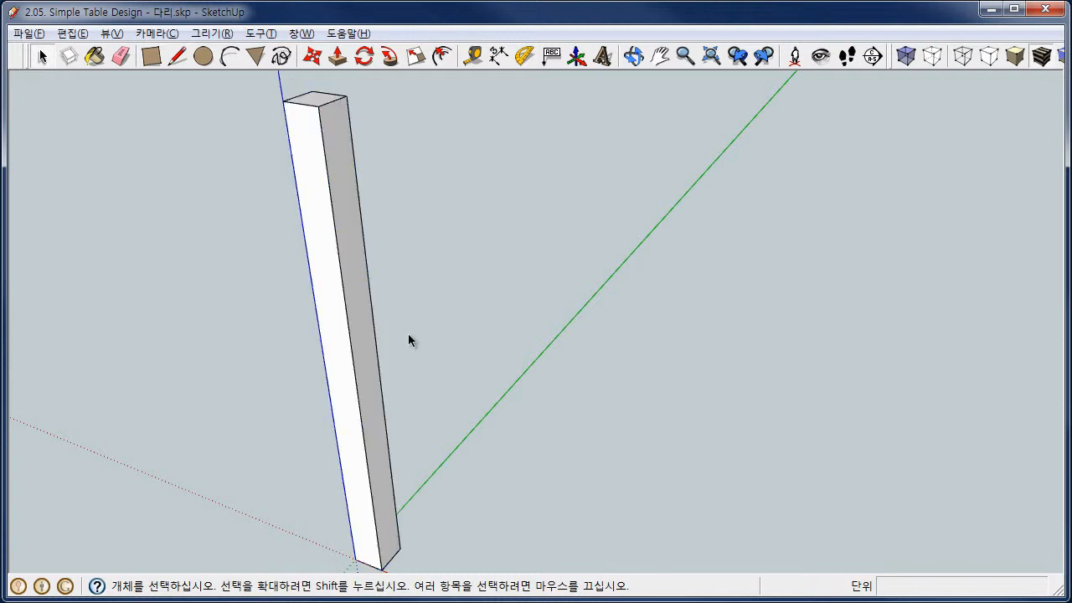
click(366, 342)
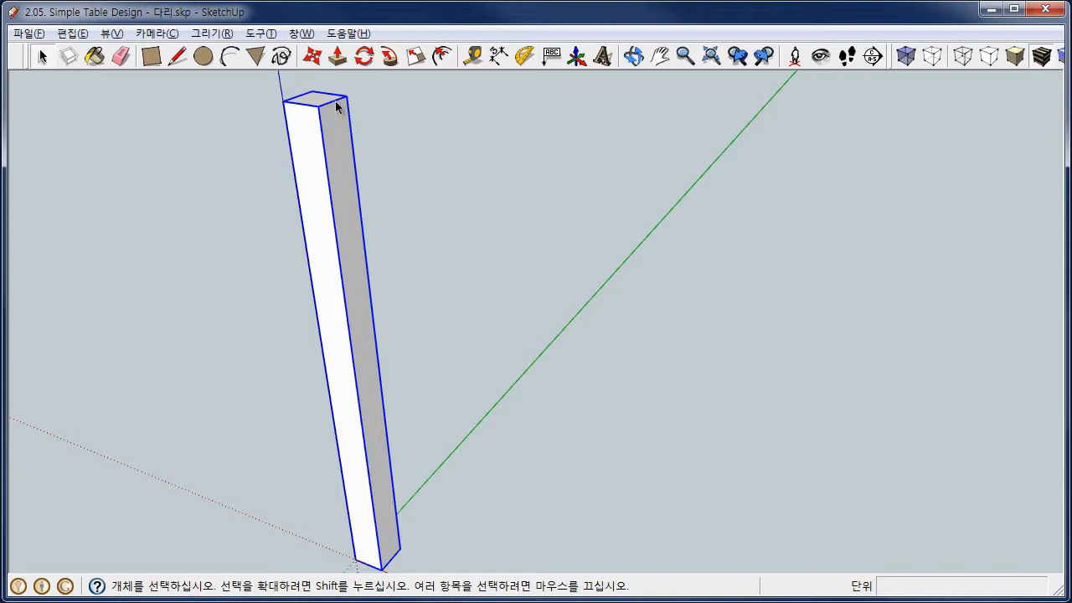
- Draw a 60 × 18 mm rectangle on the grouped leg's grey side face, starting from its upper front corner
click(151, 57)
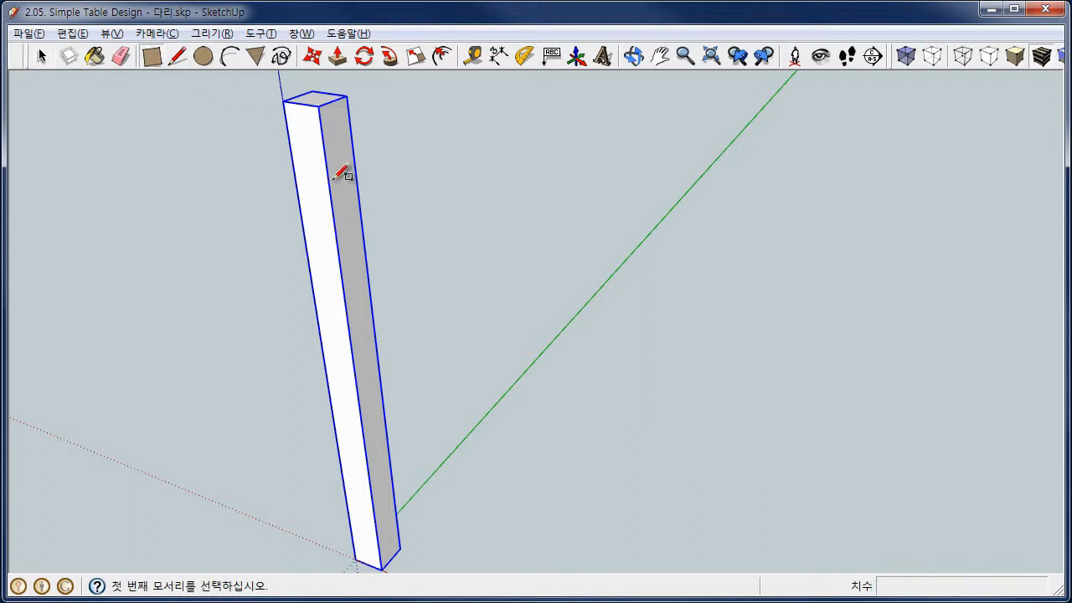
click(319, 107)
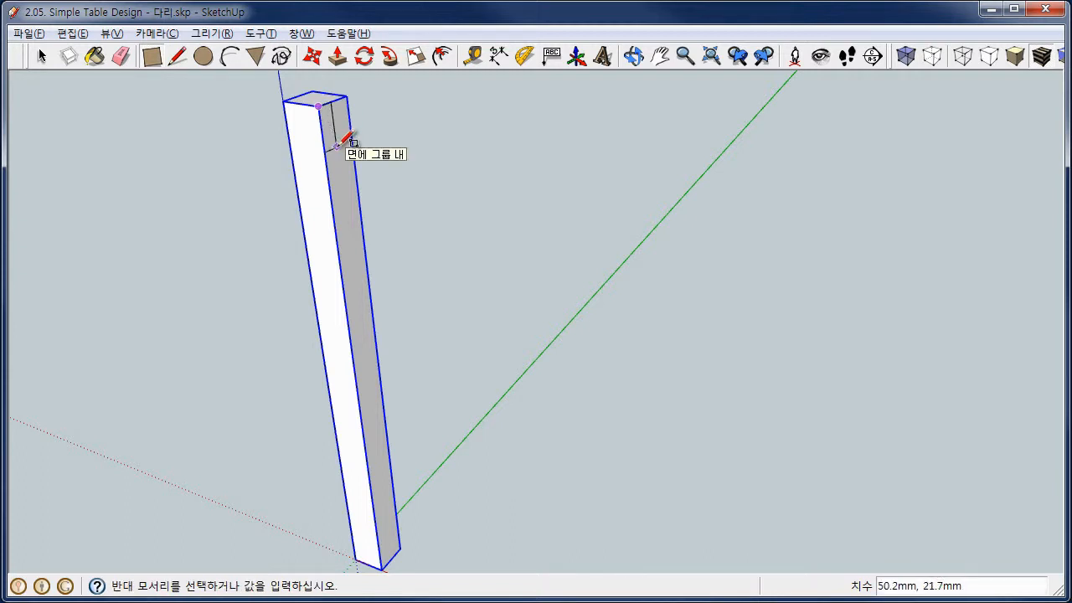
text(60,)
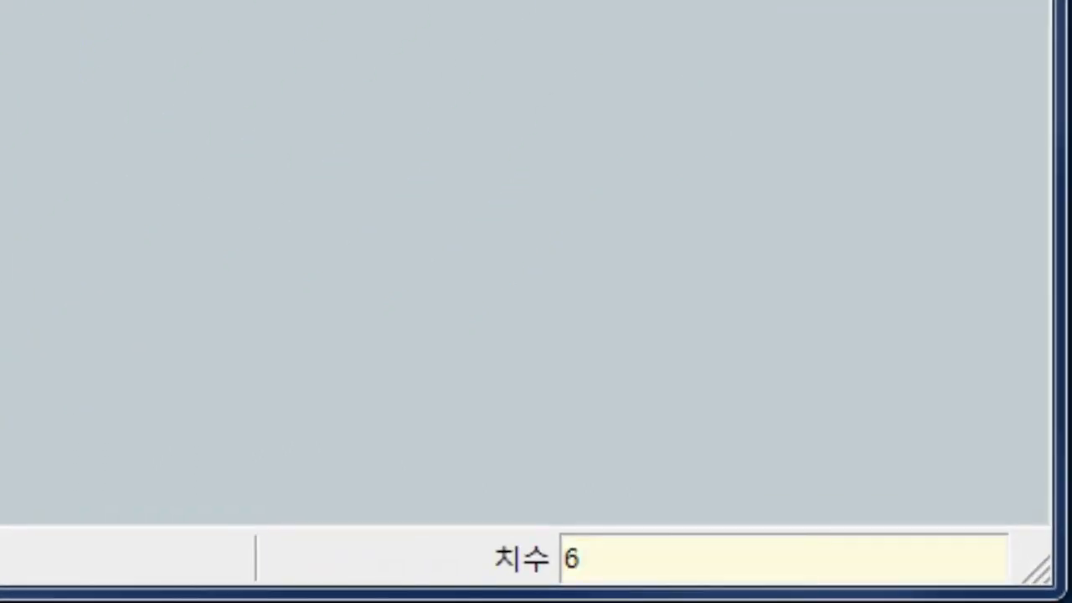
text(18)
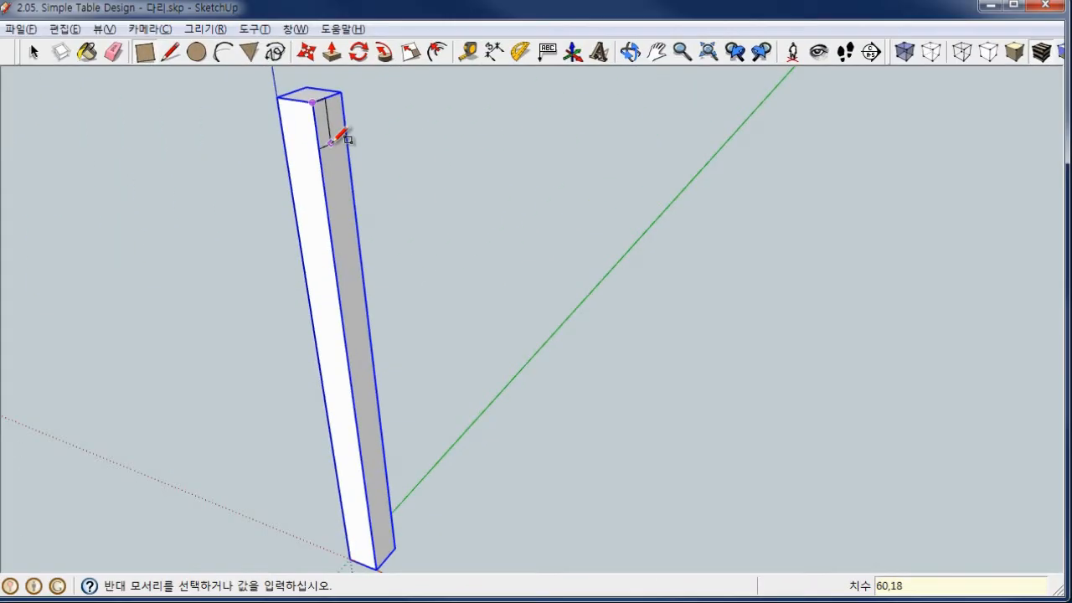
key(Return)
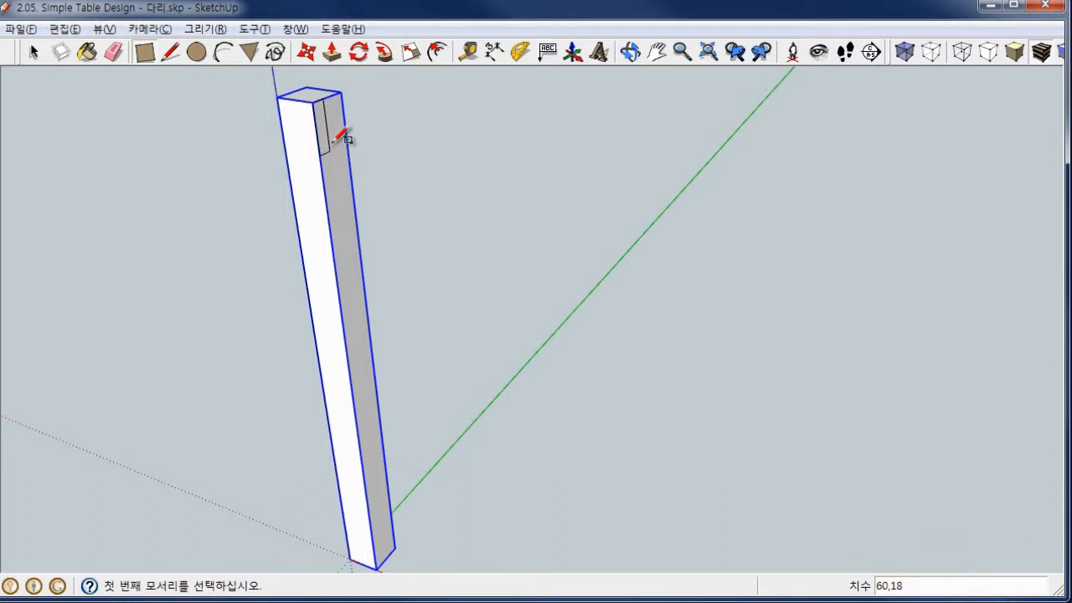
- Push/Pull the small rectangle 1000 mm outward from the leg to form the long rail
click(333, 54)
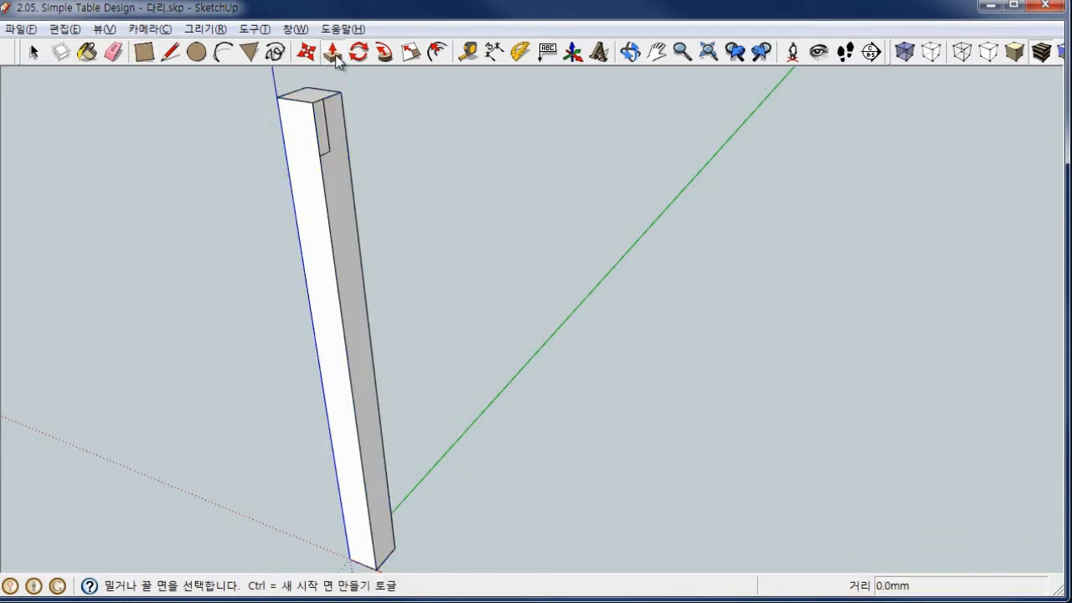
click(318, 138)
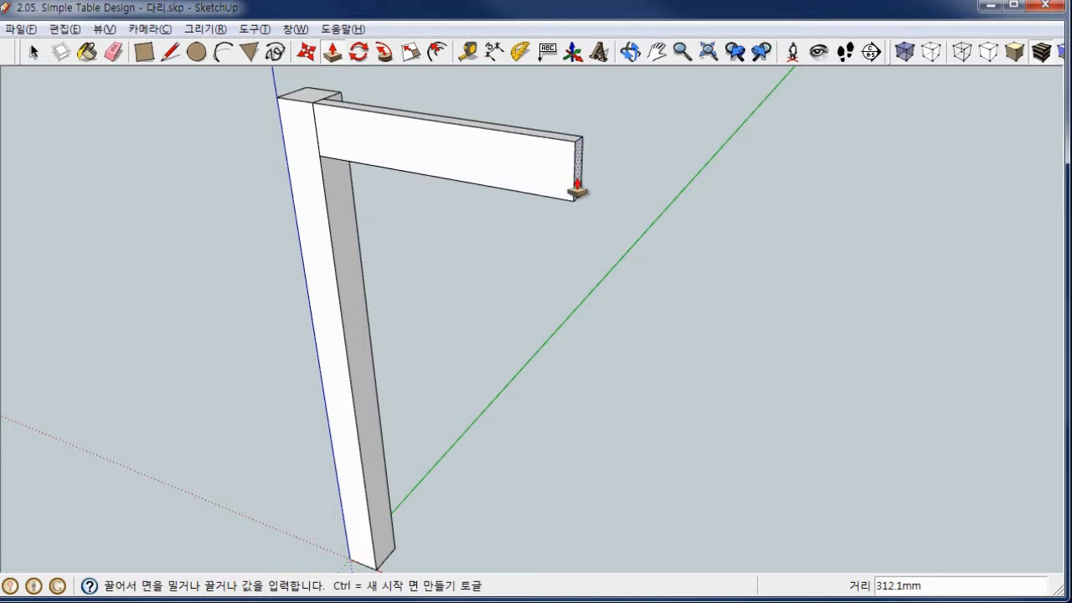
text(1000)
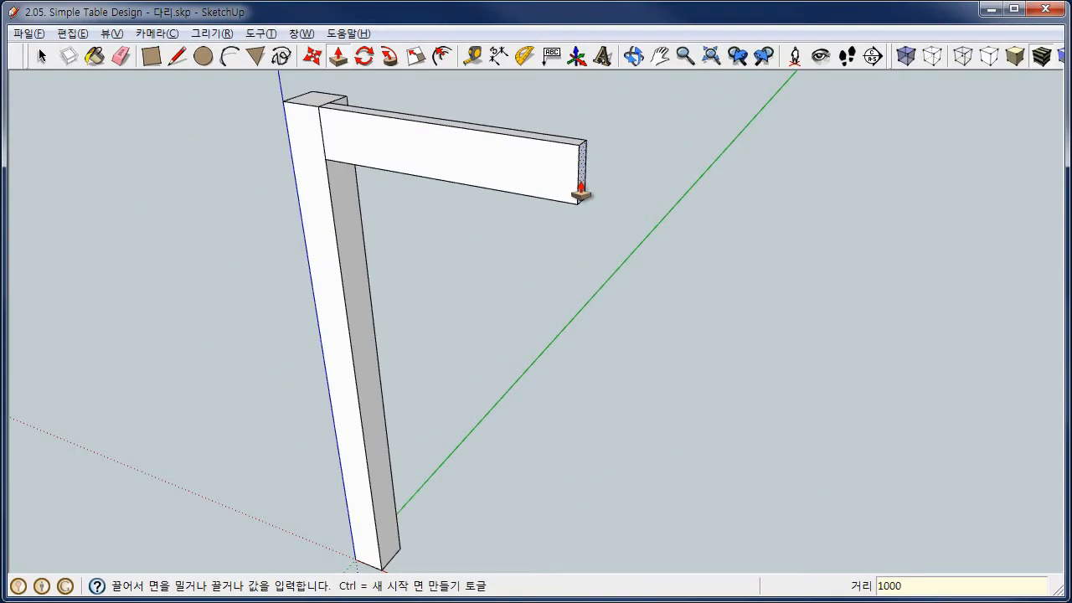
key(Return)
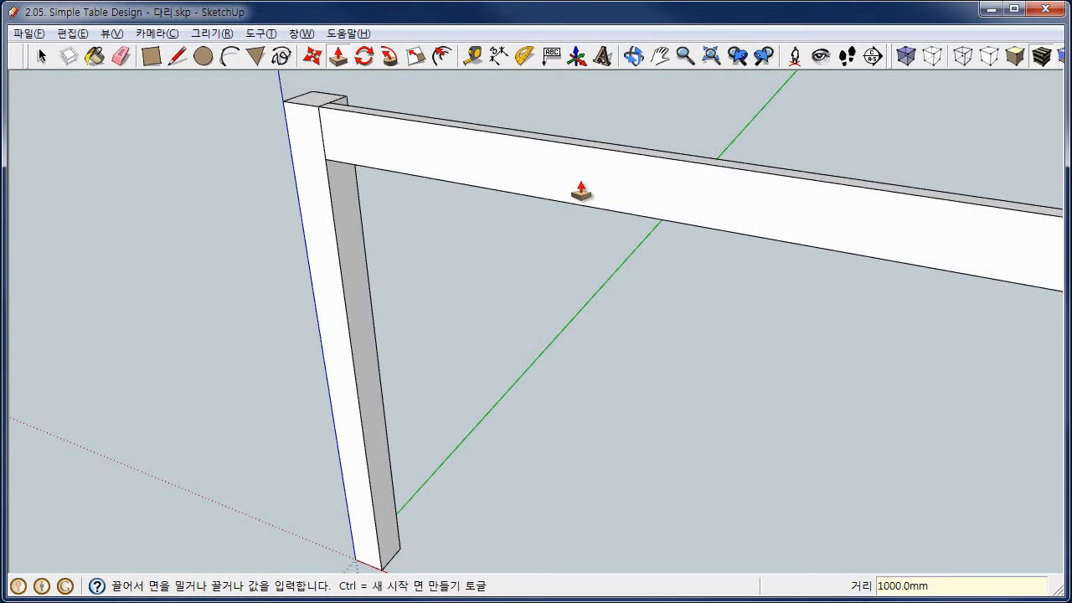
scroll(647, 193, down, 3)
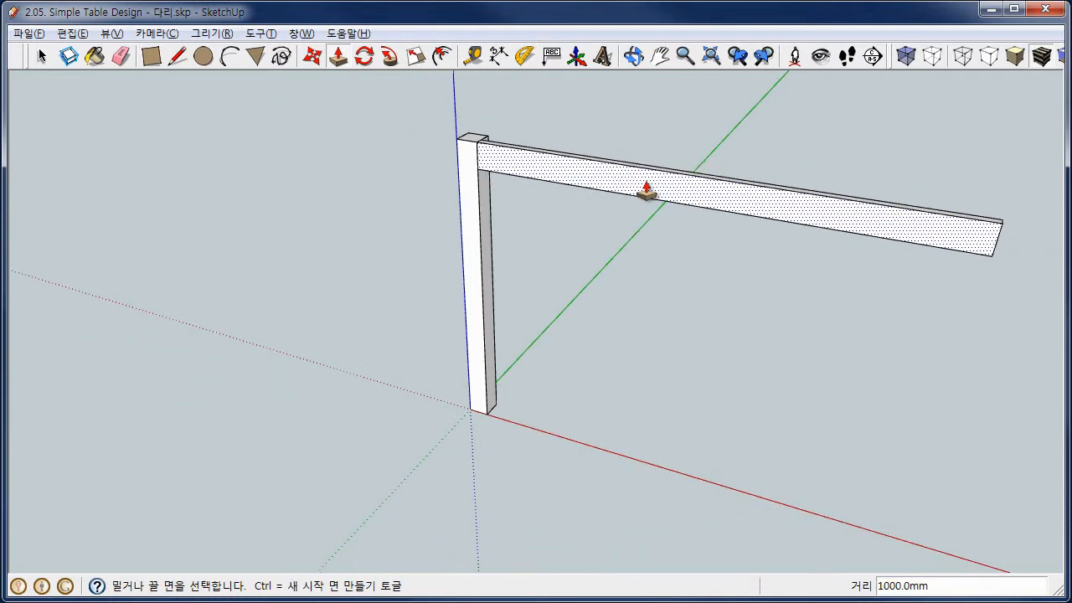
- Select all connected faces and edges of the long rail and make them a group
click(660, 56)
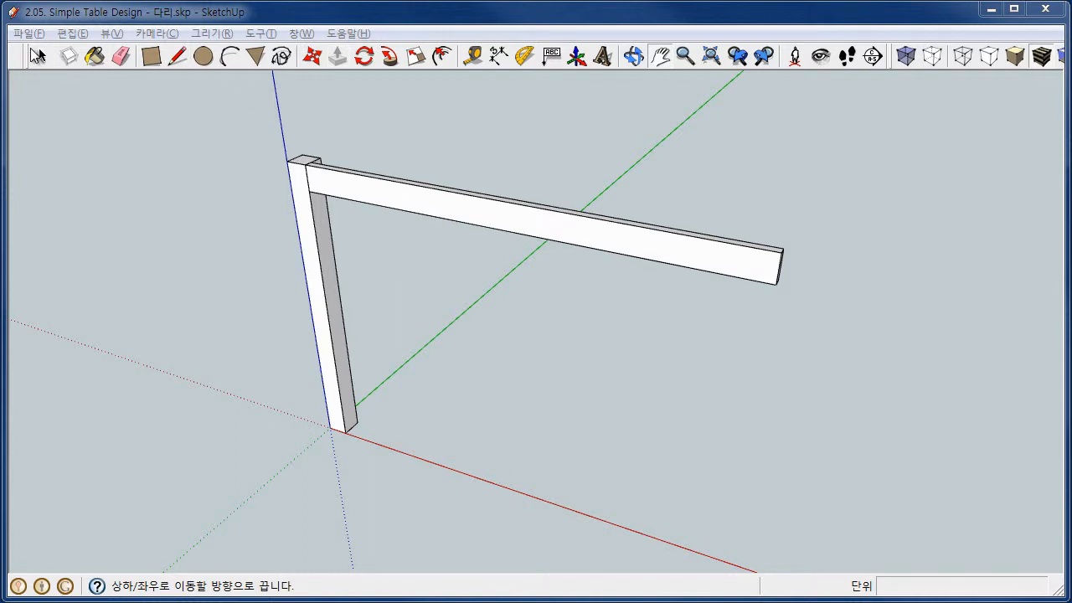
click(42, 56)
triple_click(468, 207)
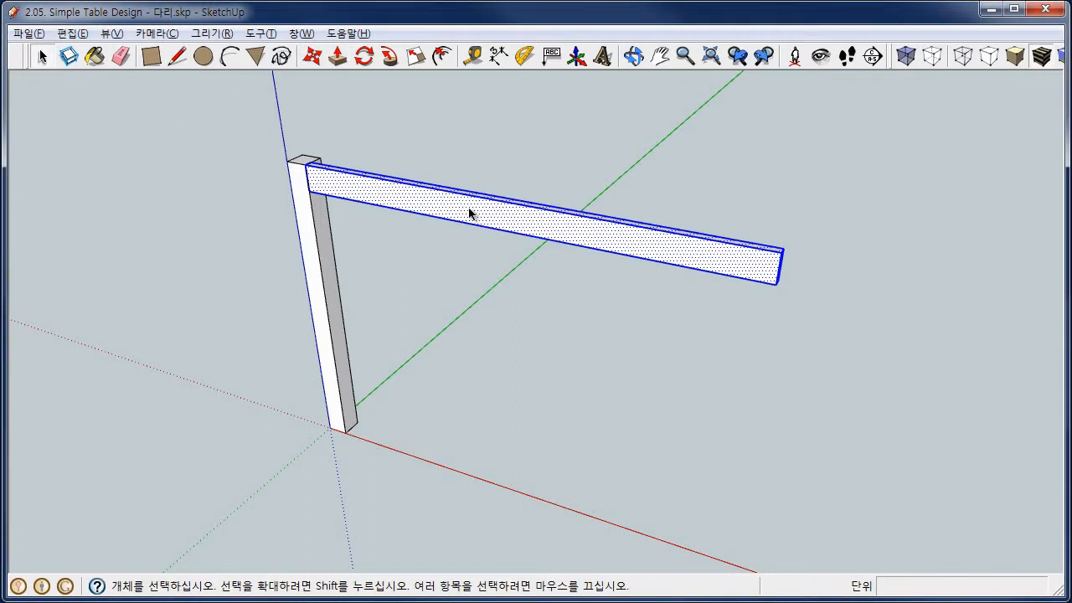
right_click(470, 210)
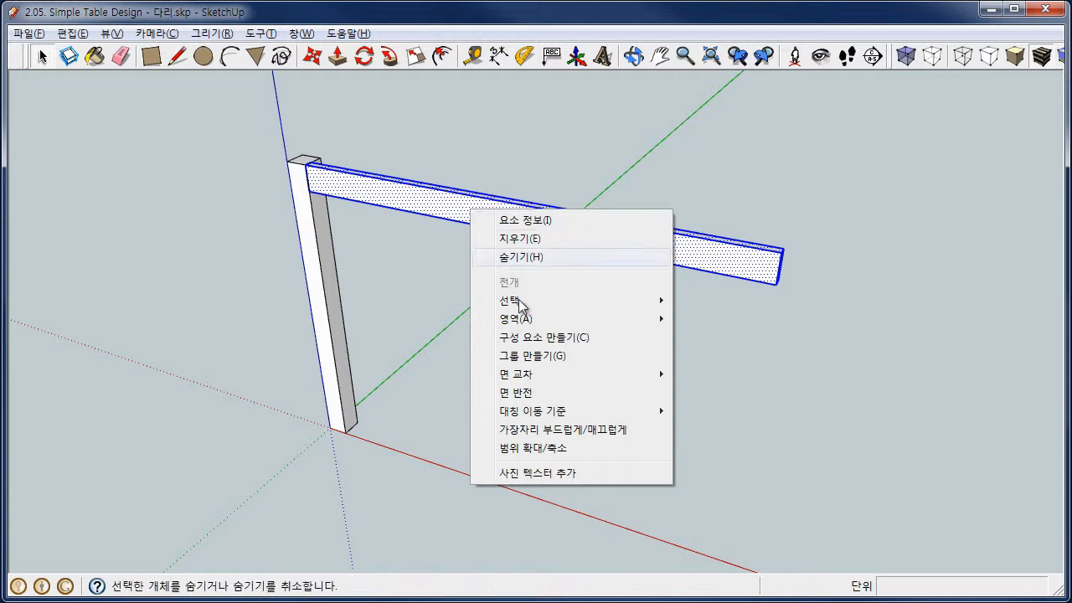
click(546, 358)
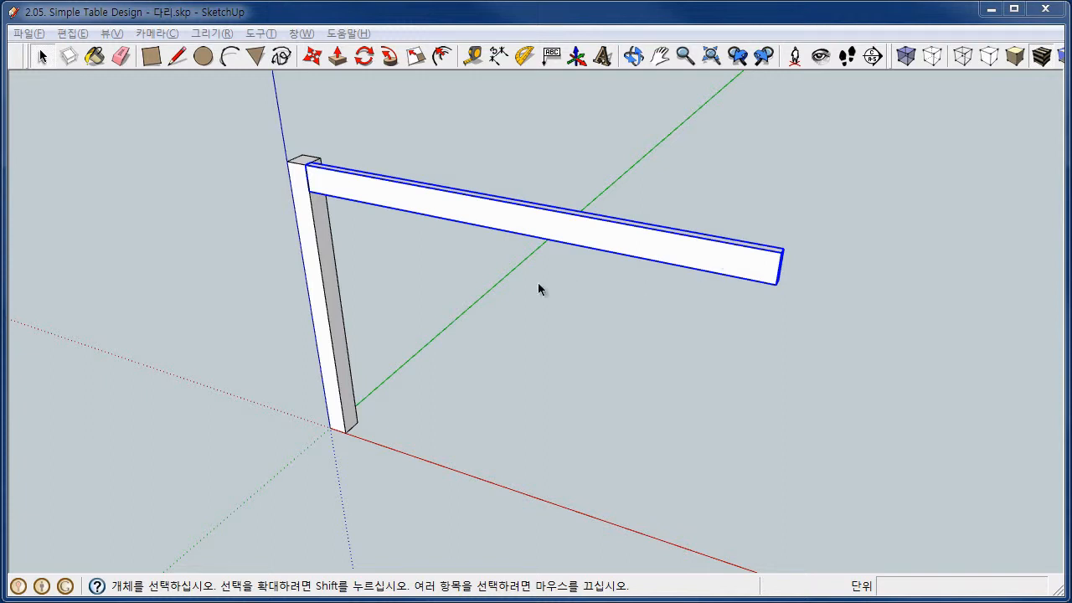
- Copy the leg 1050 mm along the red axis so it meets the free end of the long rail
click(326, 251)
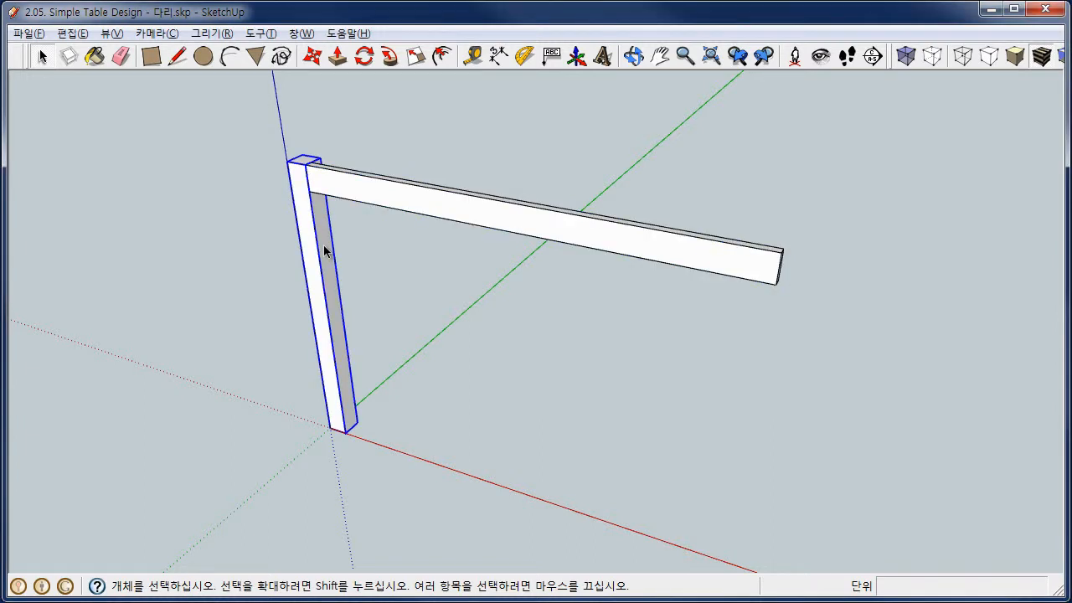
click(317, 56)
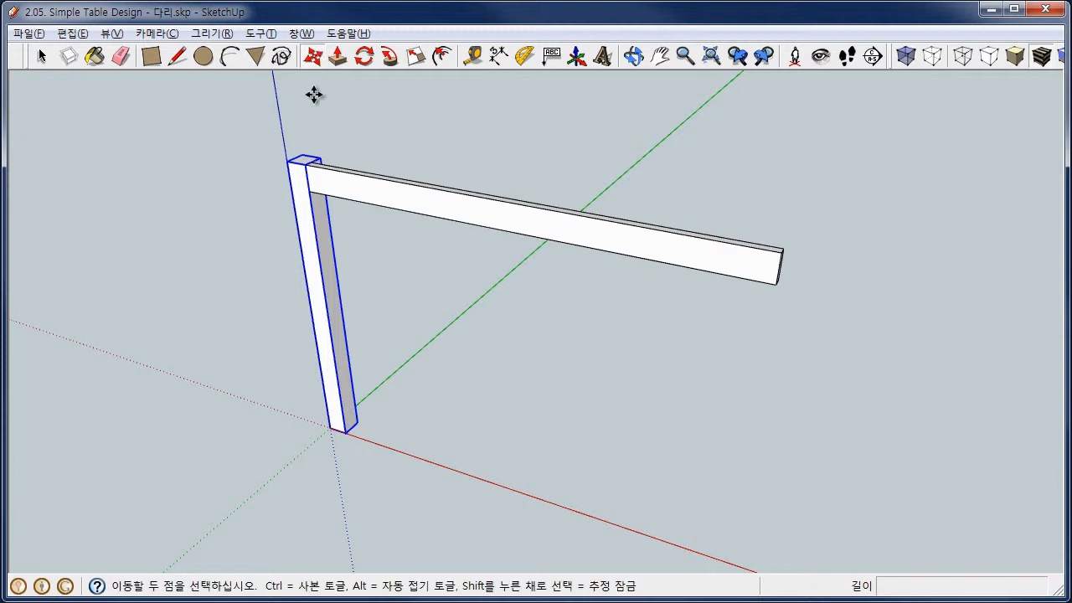
click(289, 161)
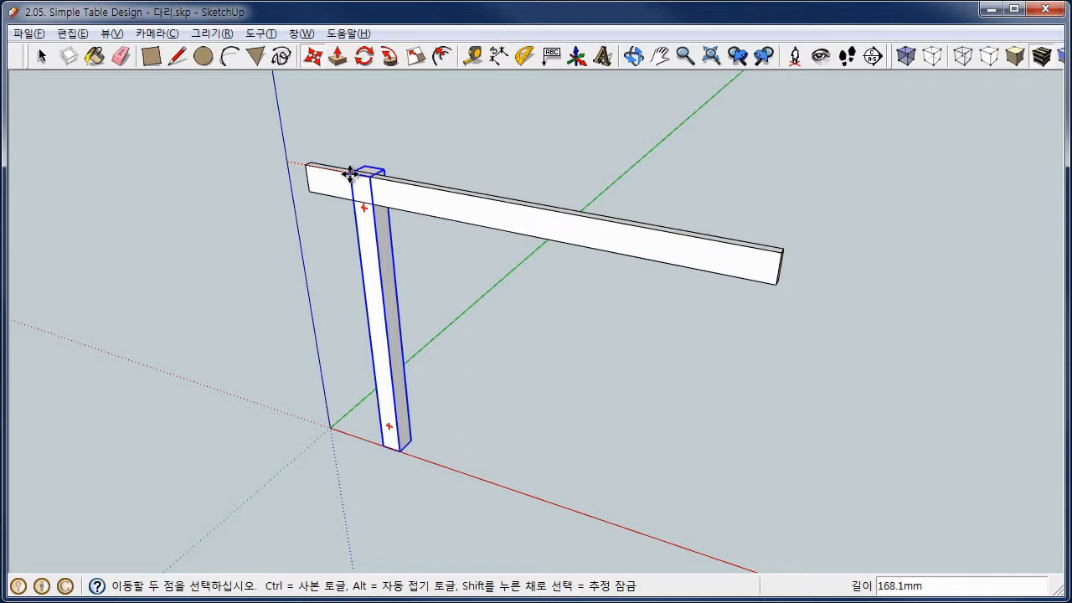
key(ctrl)
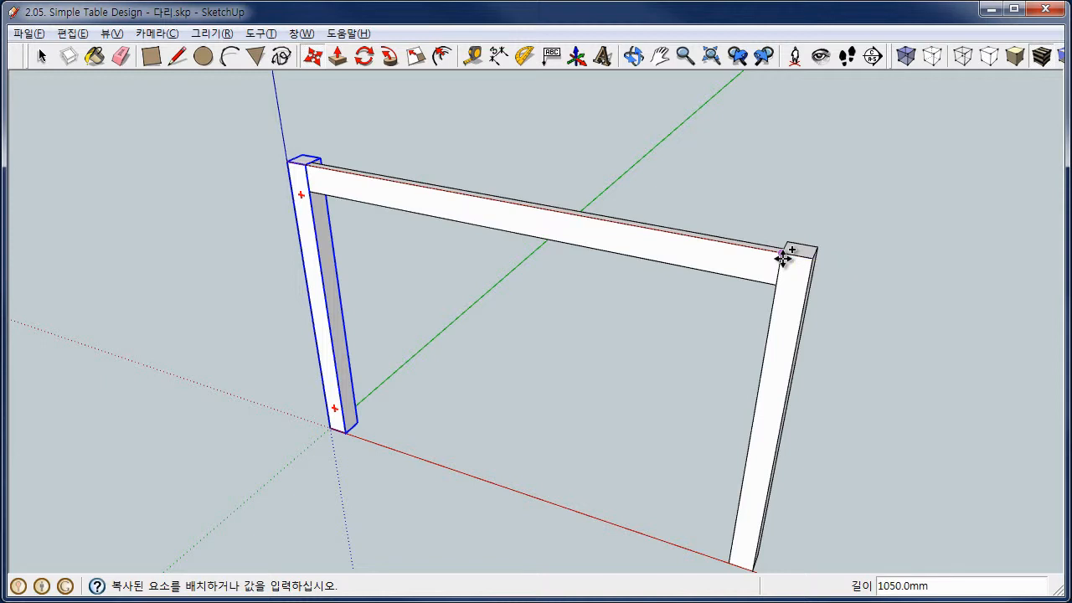
click(782, 259)
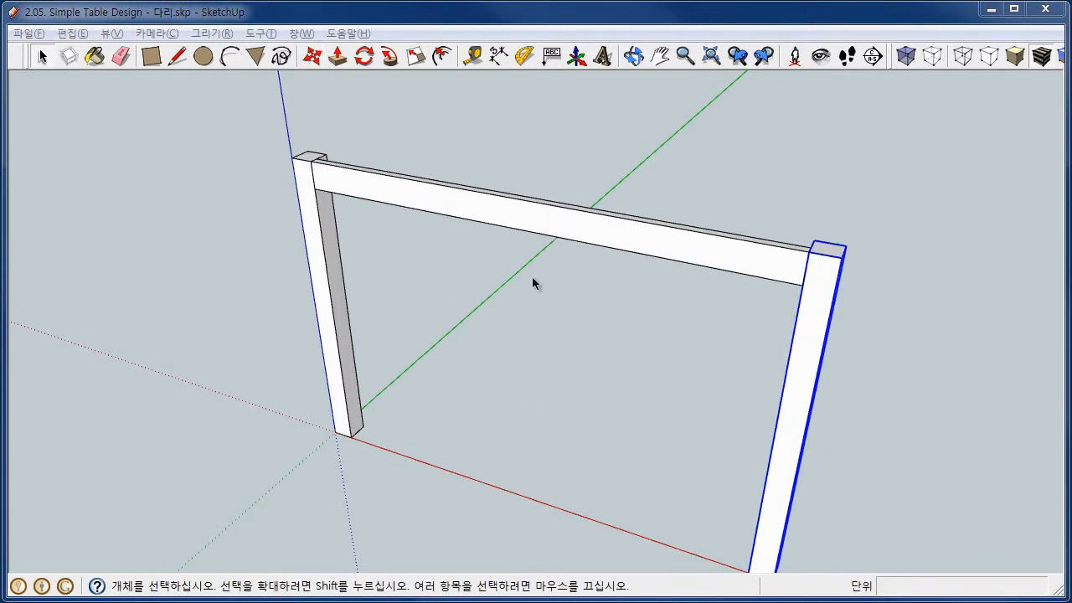
- Move the long rail 15 mm back along the green axis, inward from the legs' front faces
click(356, 180)
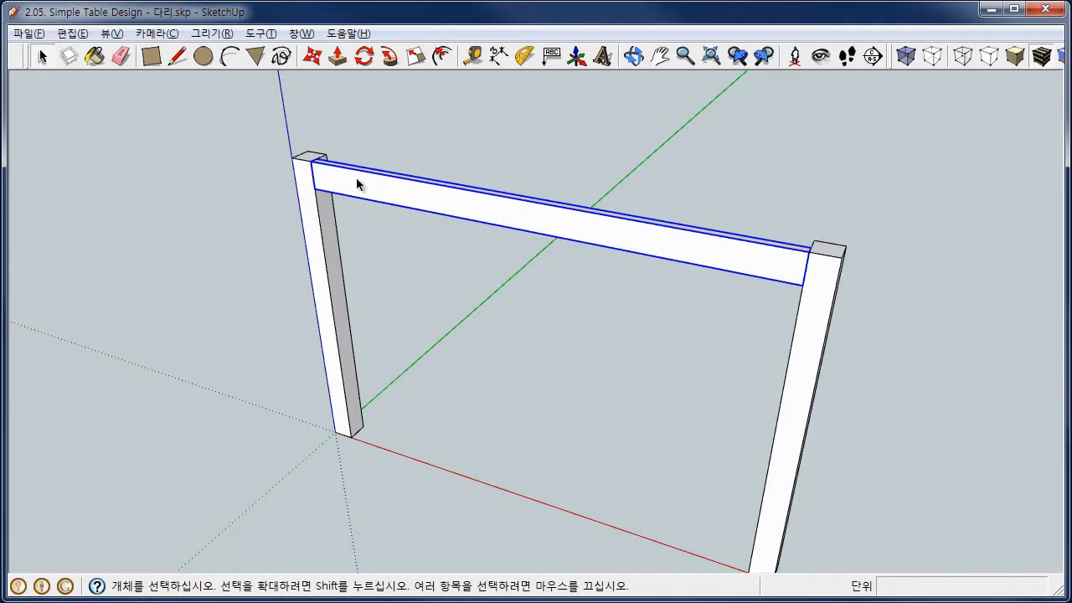
scroll(356, 179, up, 3)
scroll(356, 177, up, 1)
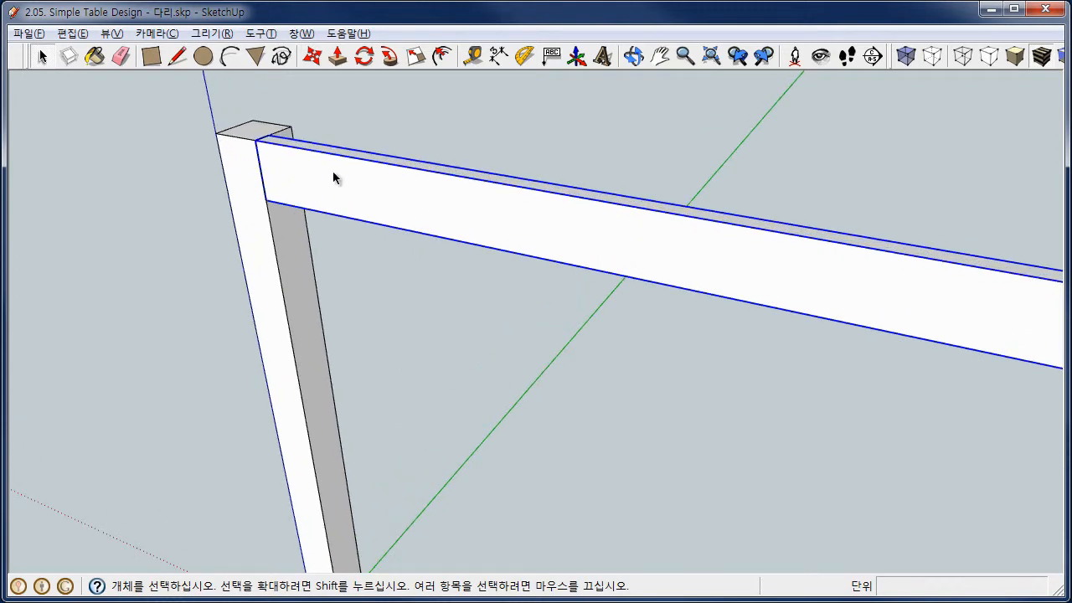
click(311, 59)
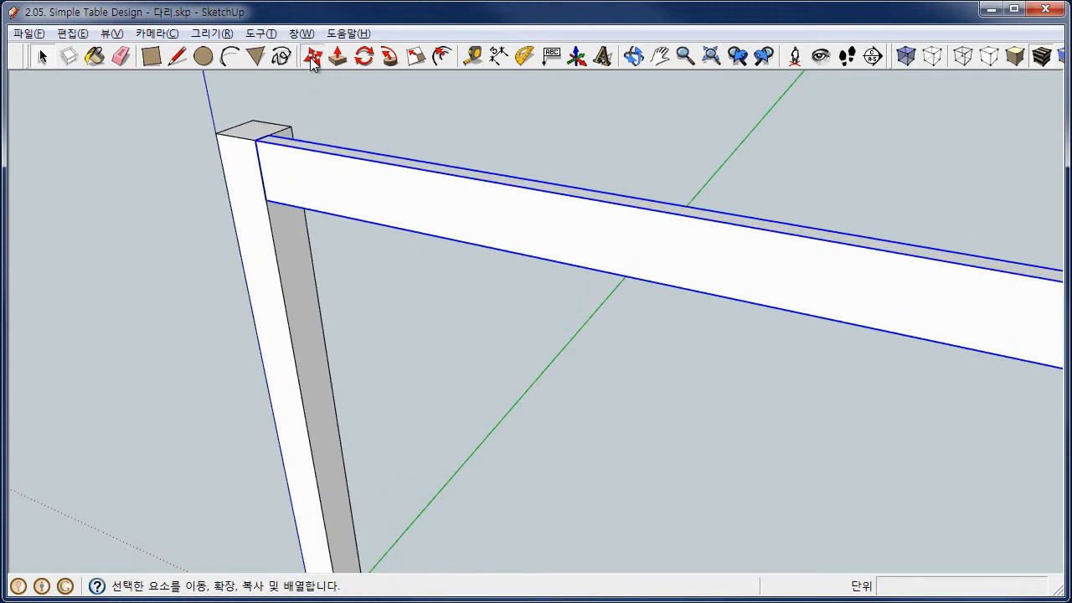
click(311, 58)
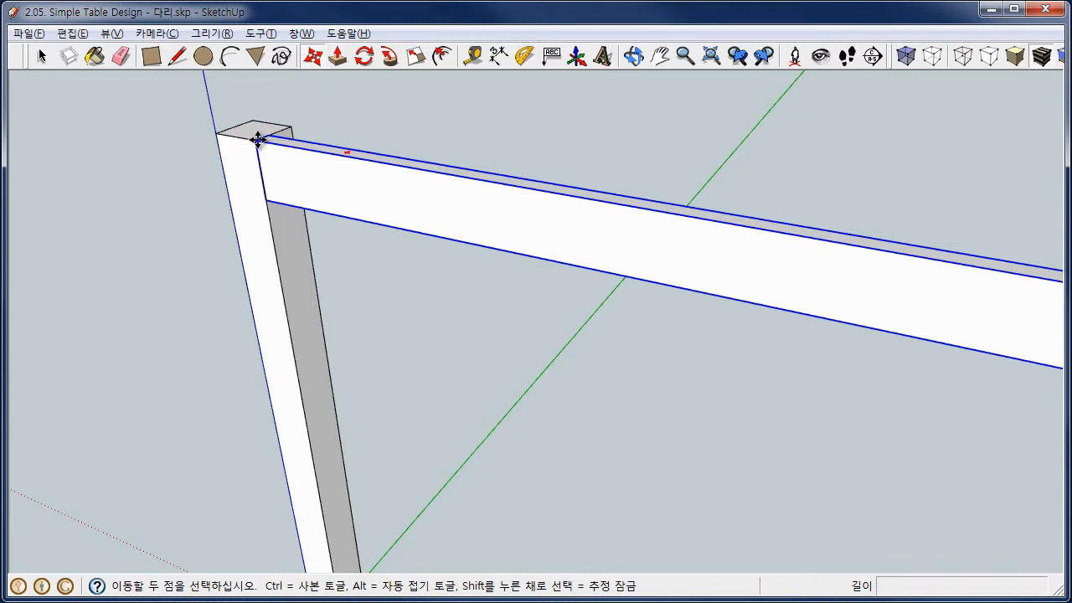
click(258, 139)
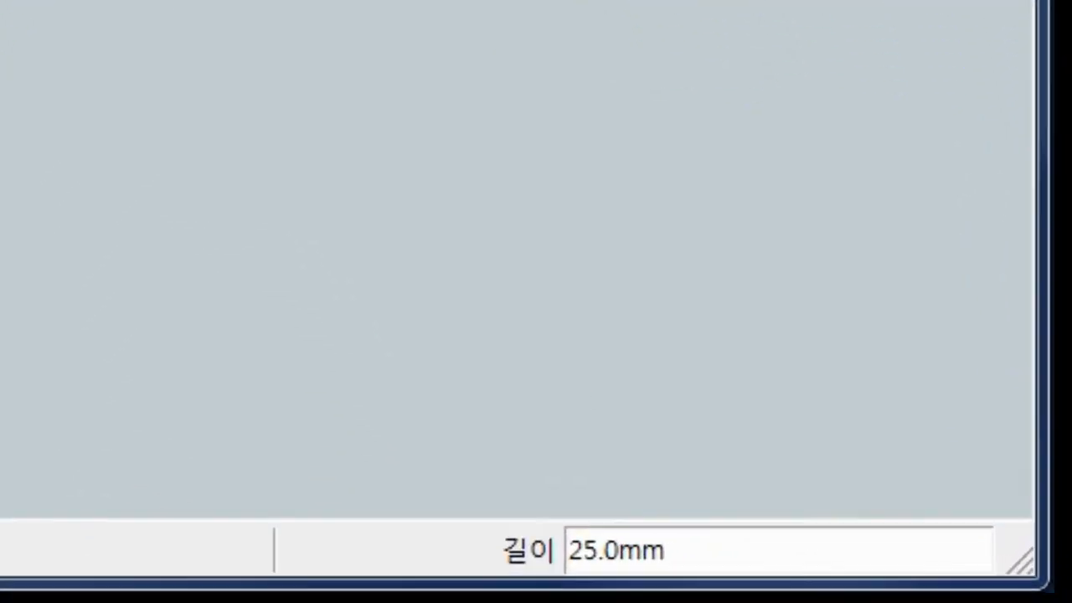
text(15)
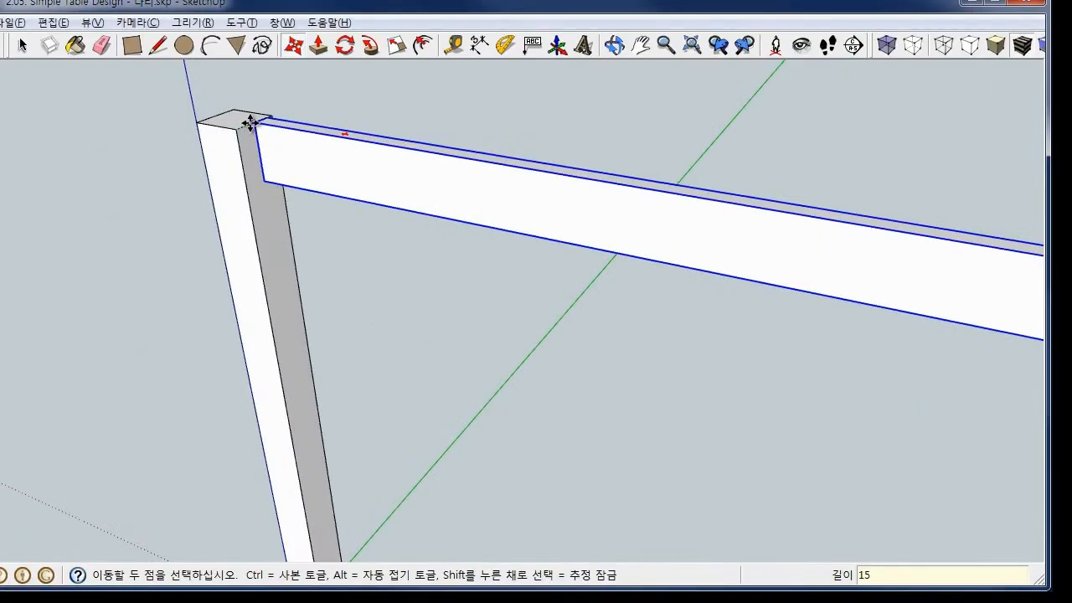
key(Return)
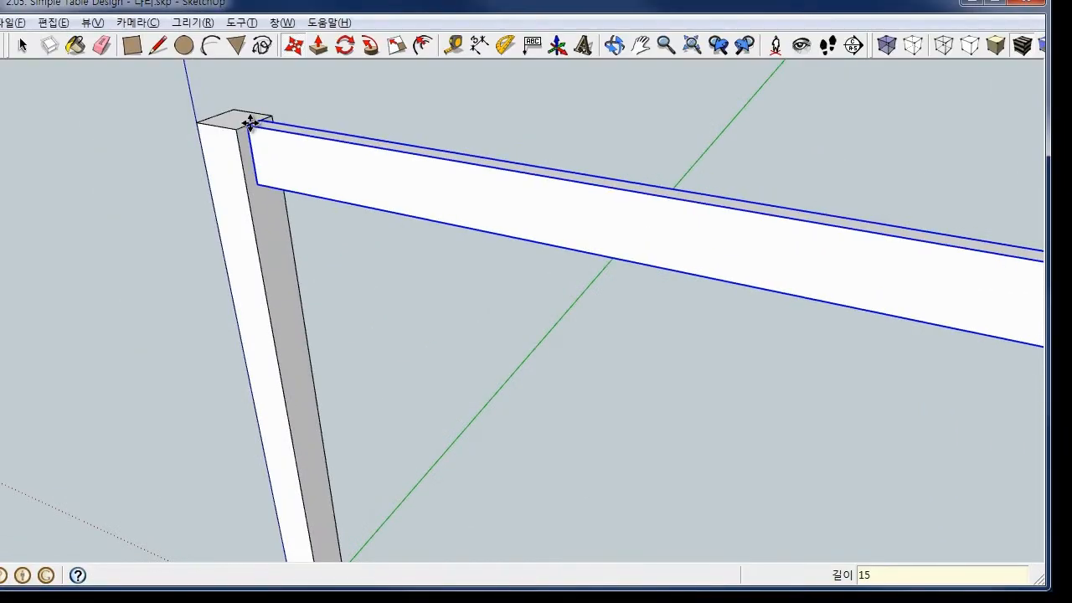
scroll(250, 123, down, 3)
scroll(250, 123, down, 1)
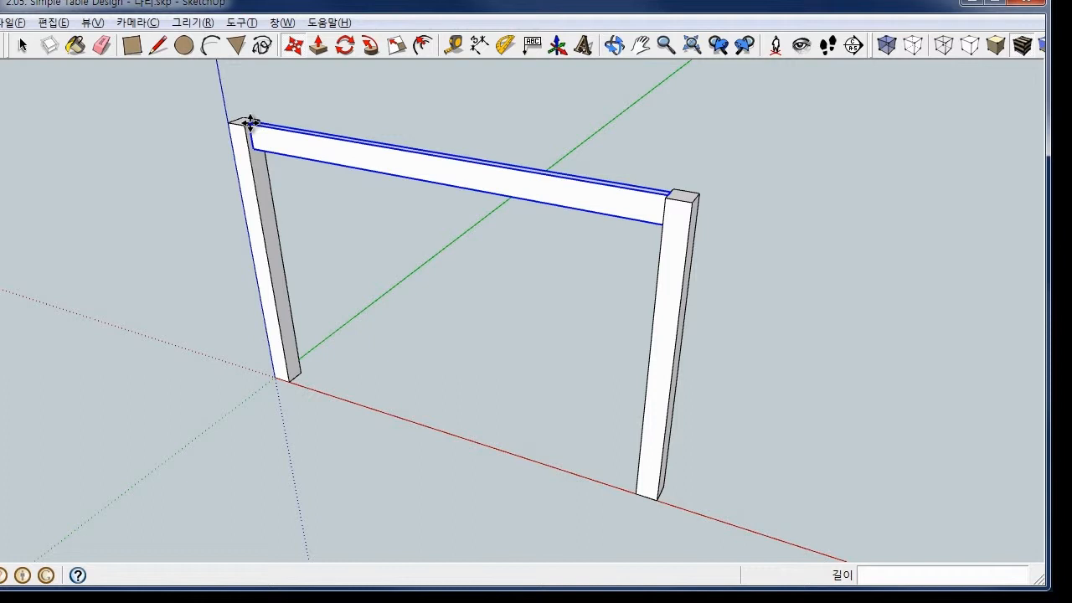
key(space)
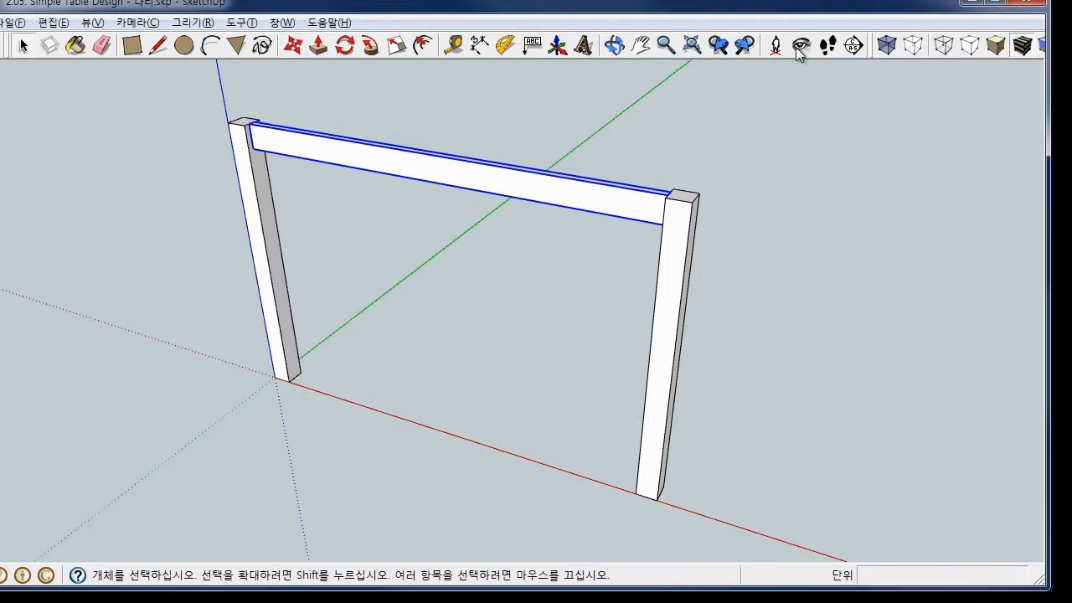
- Draw a 60 × 18 mm rectangle on the second leg's rear face, starting from its top outer corner
click(613, 44)
drag(748, 246, 266, 276)
drag(483, 290, 319, 263)
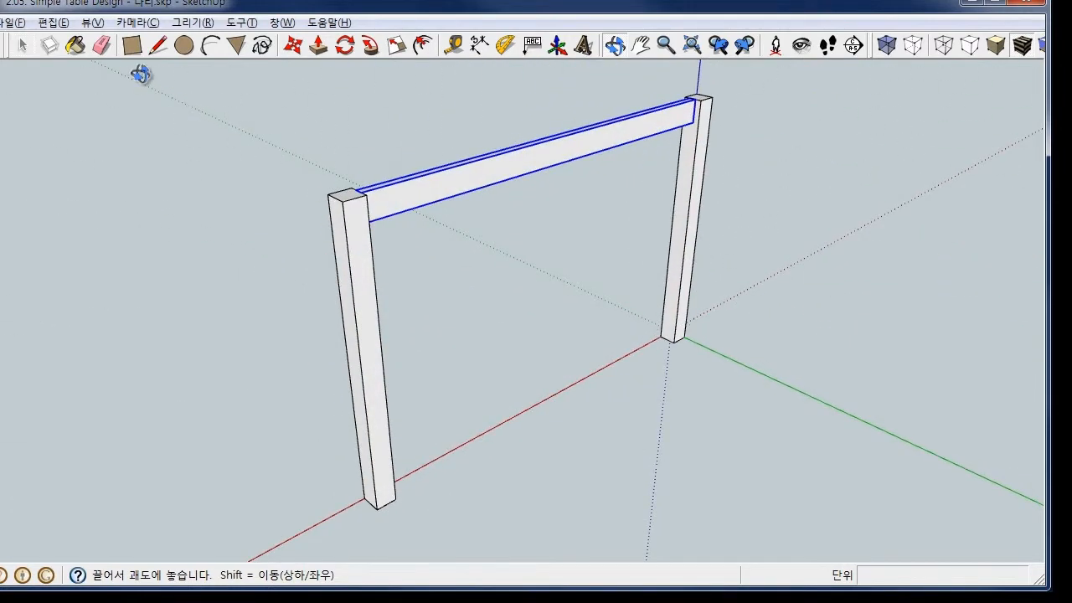
click(131, 47)
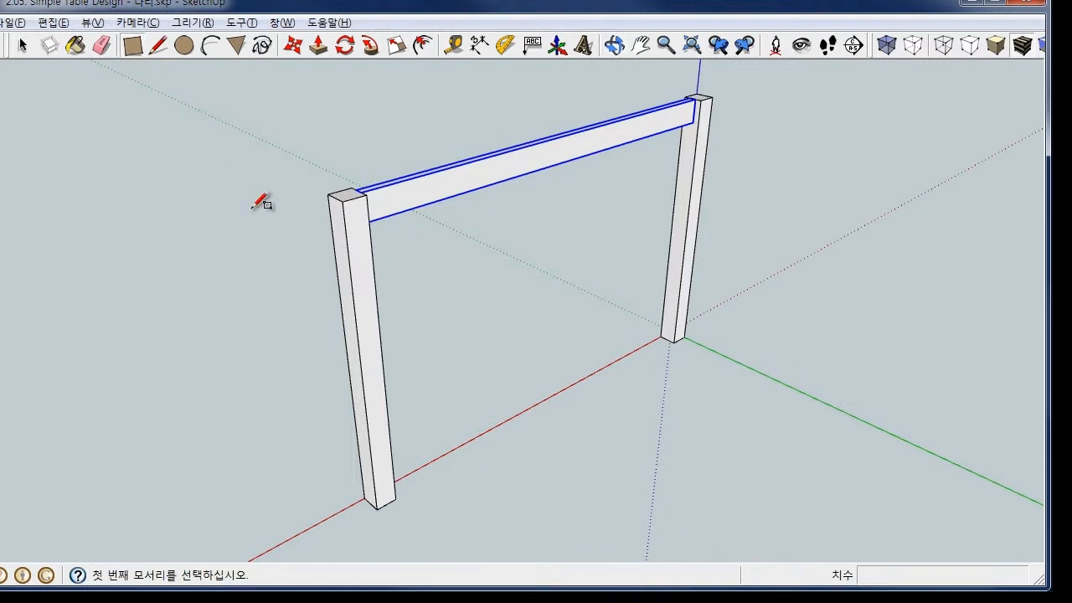
click(343, 202)
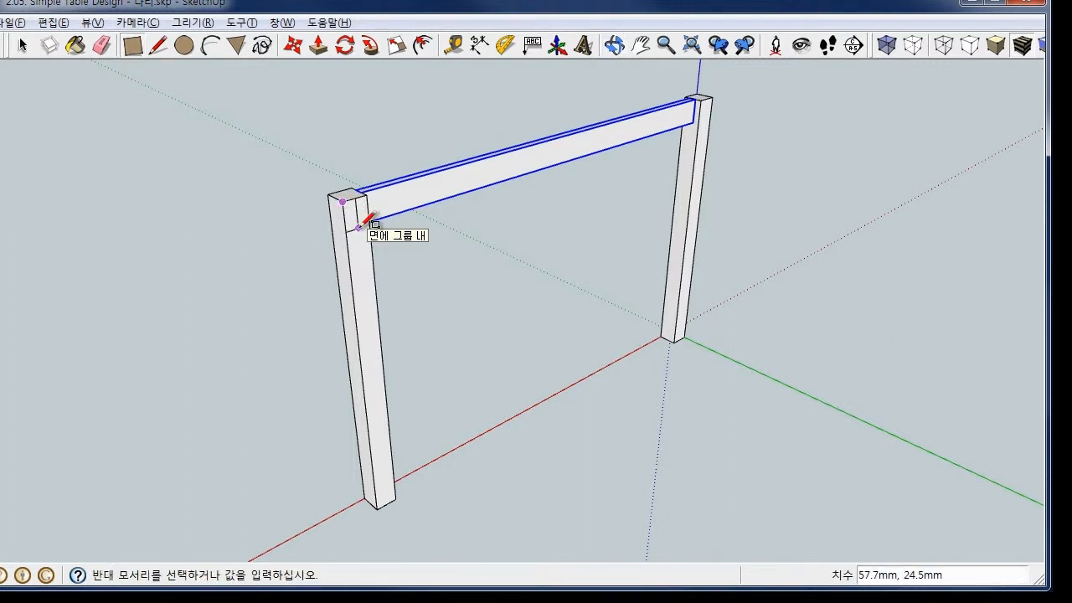
text(60)
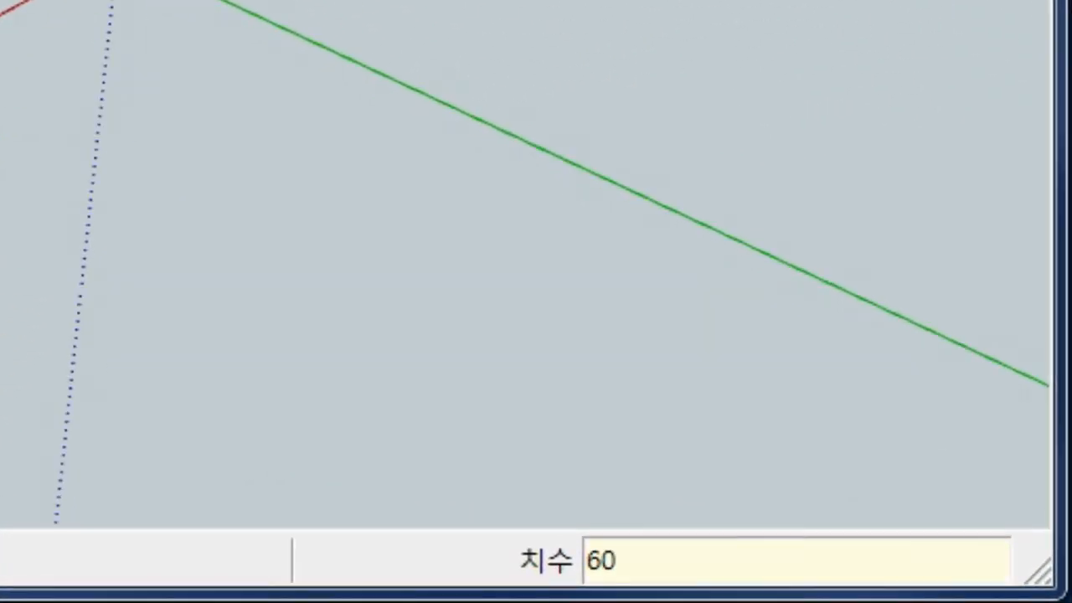
text(,18)
key(Return)
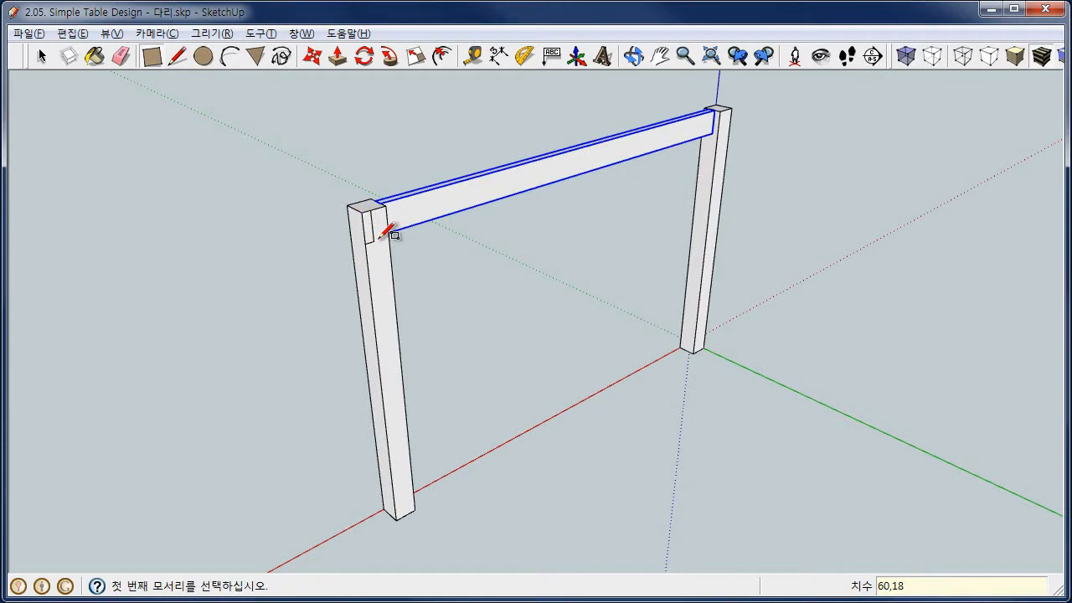
- Push/Pull the small rectangle 550 mm outward from the leg to form the short rail
click(342, 63)
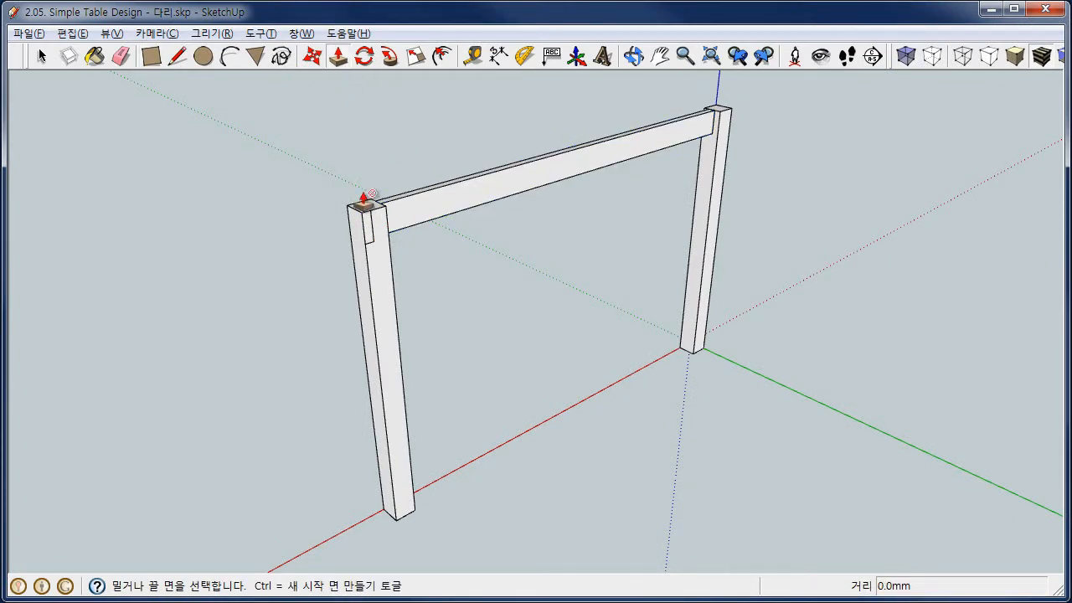
click(368, 241)
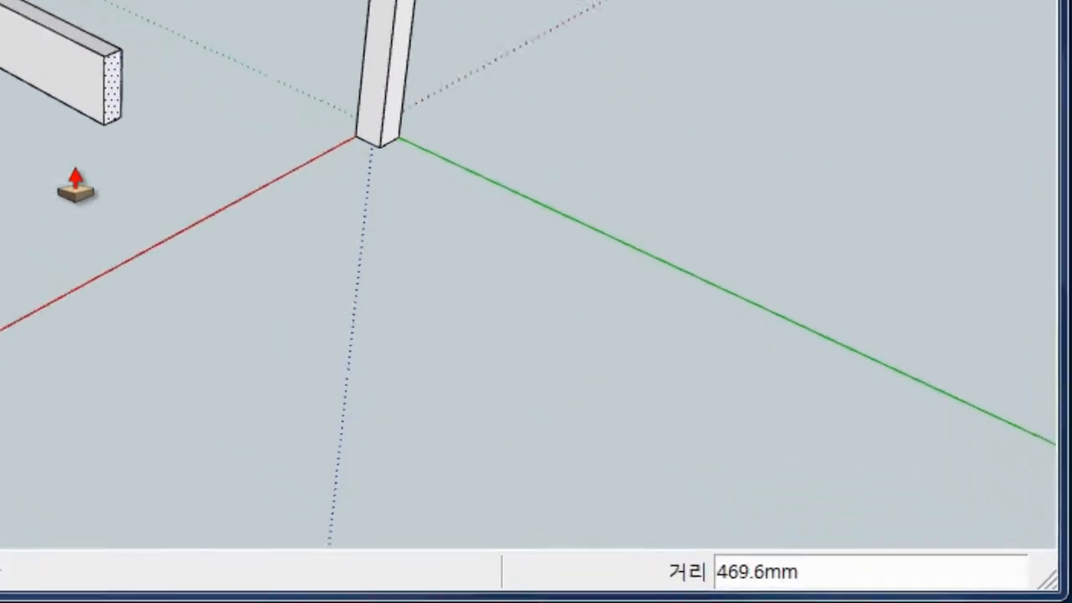
text(550)
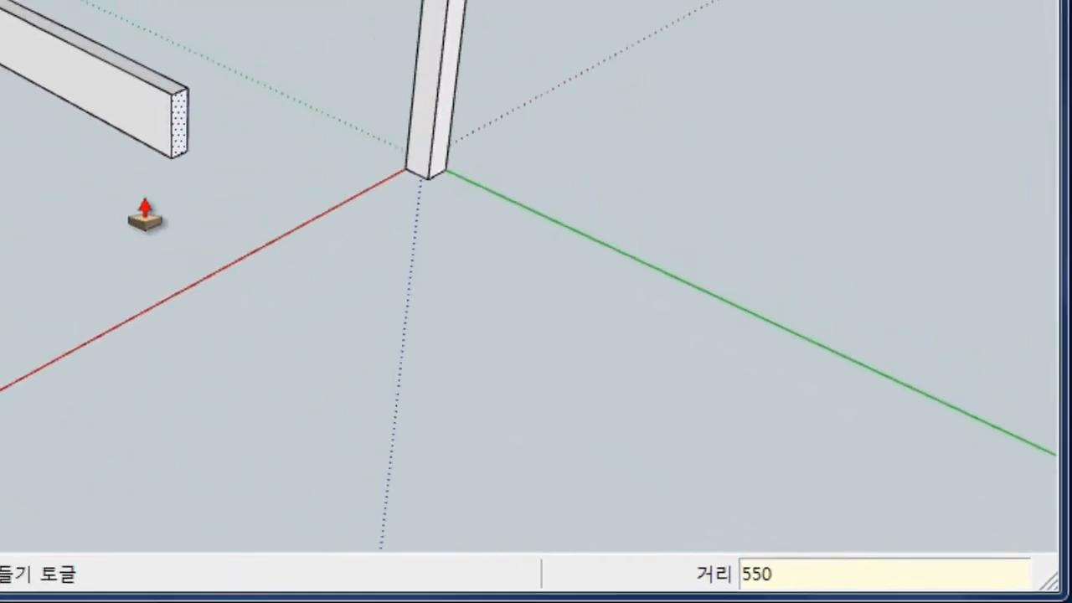
key(Return)
key(space)
- Select all connected faces and edges of the short rail and make them a group
scroll(530, 432, up, 2)
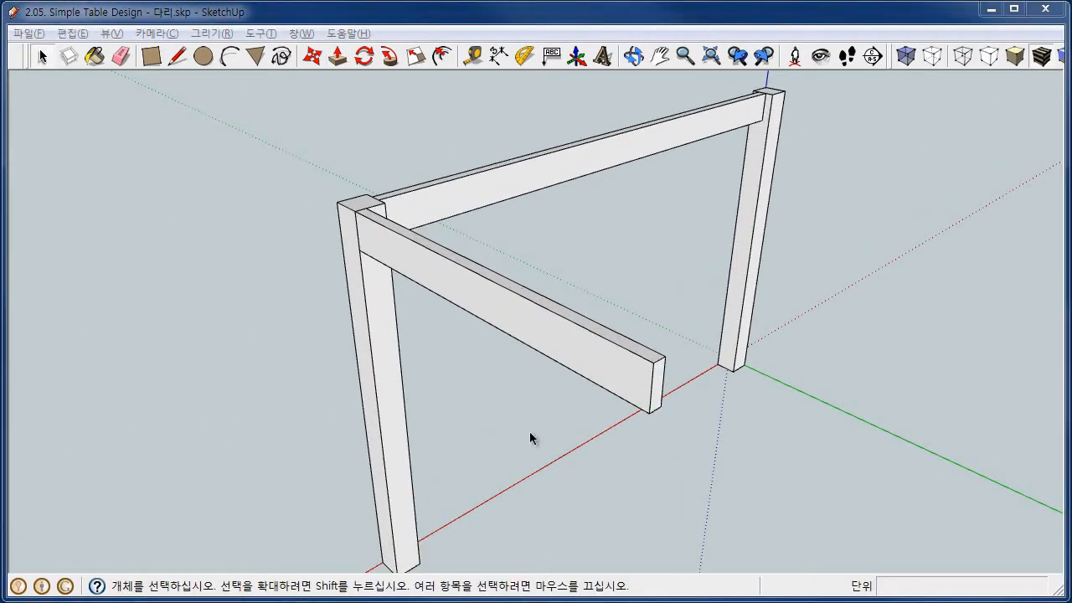
triple_click(478, 305)
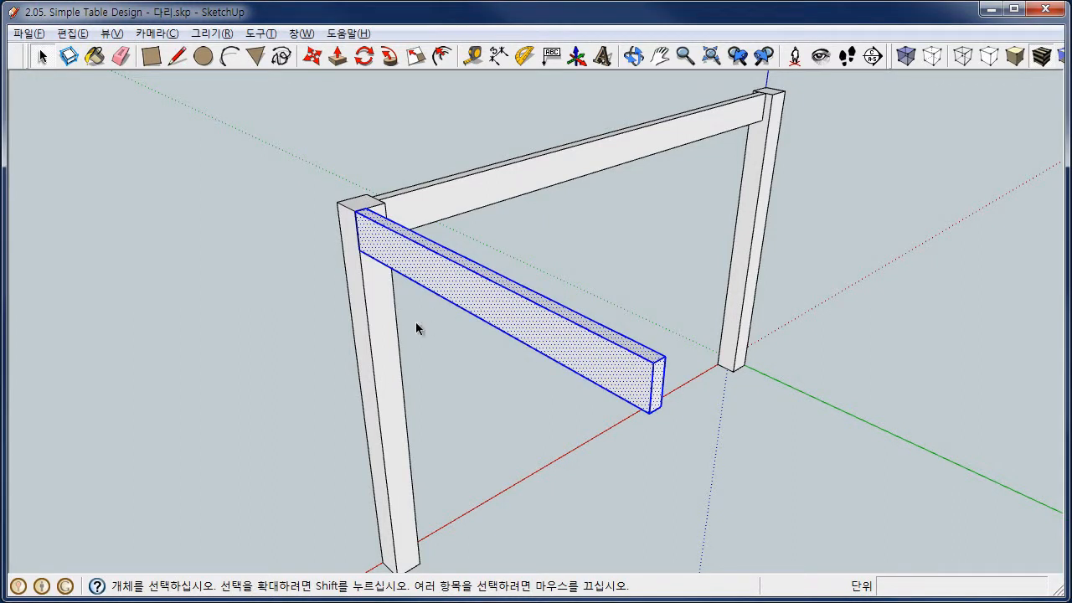
right_click(495, 287)
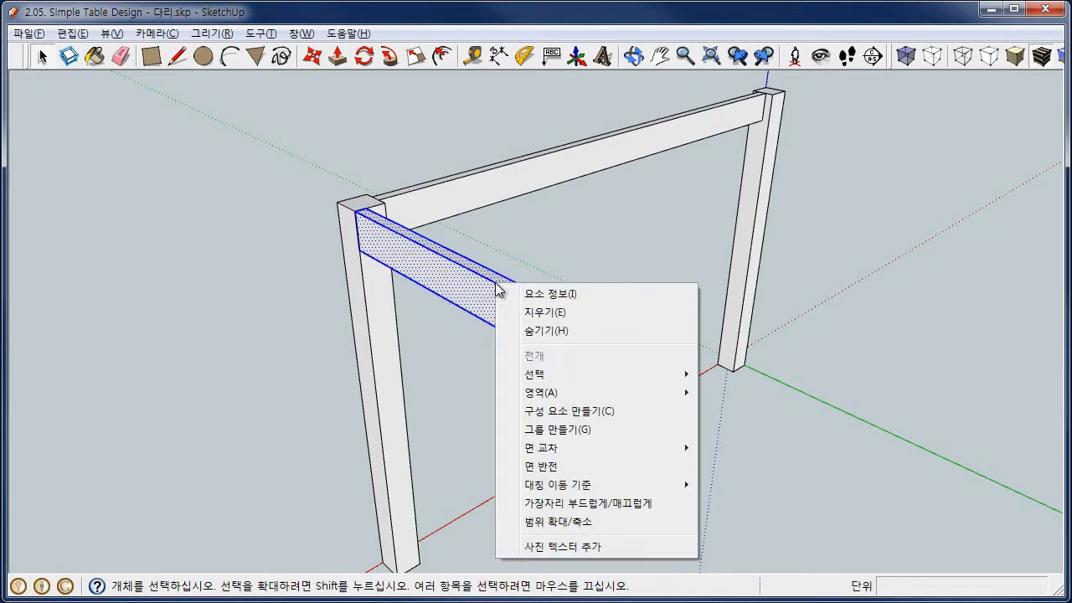
click(556, 429)
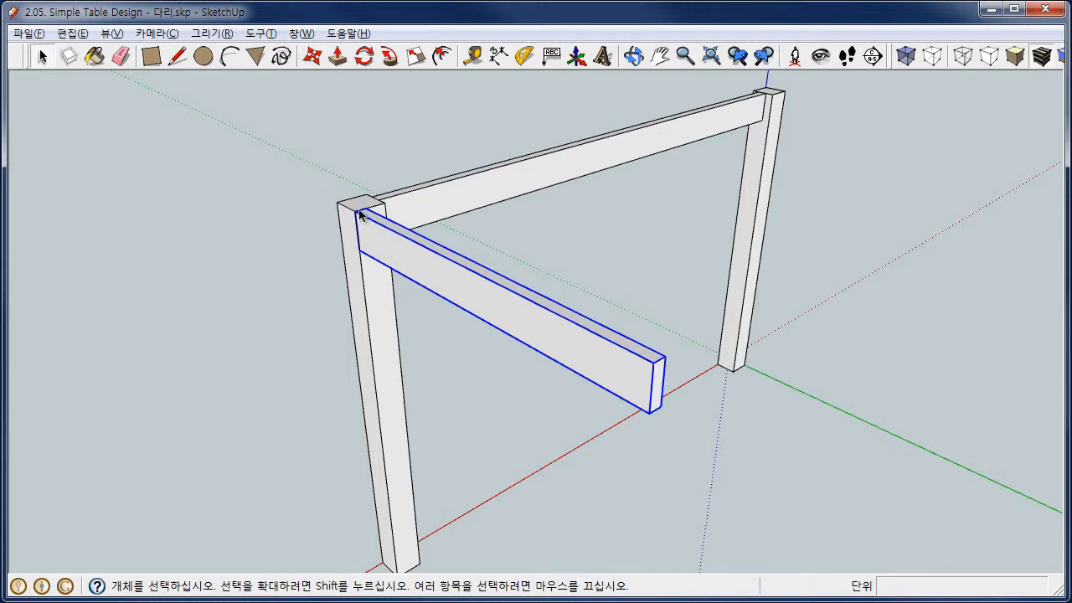
- Move the short rail 15 mm along the red axis, inward from the leg's outer face
click(312, 55)
click(358, 213)
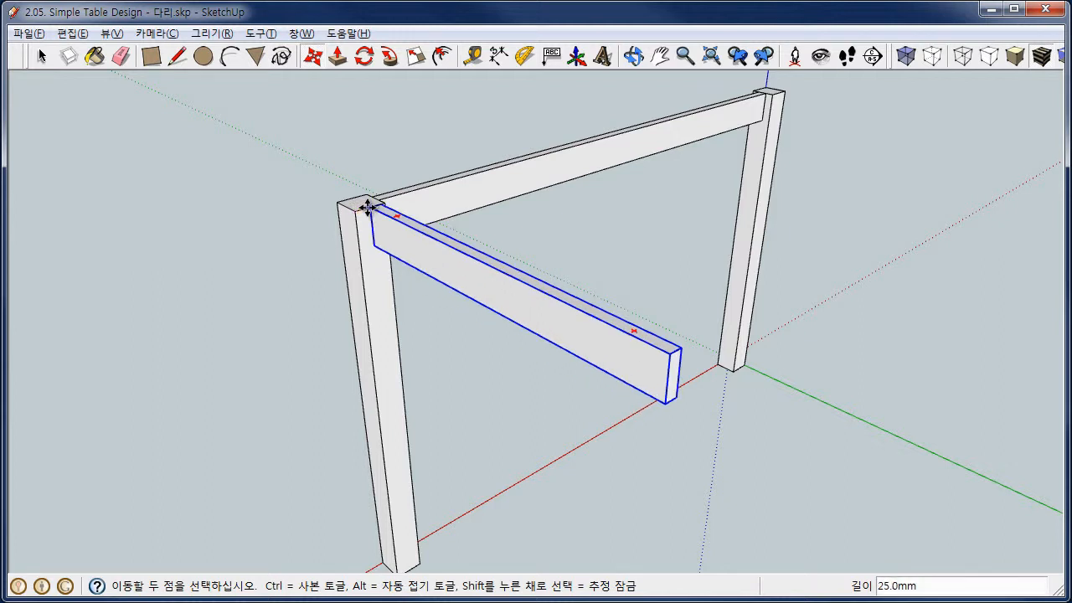
text(15)
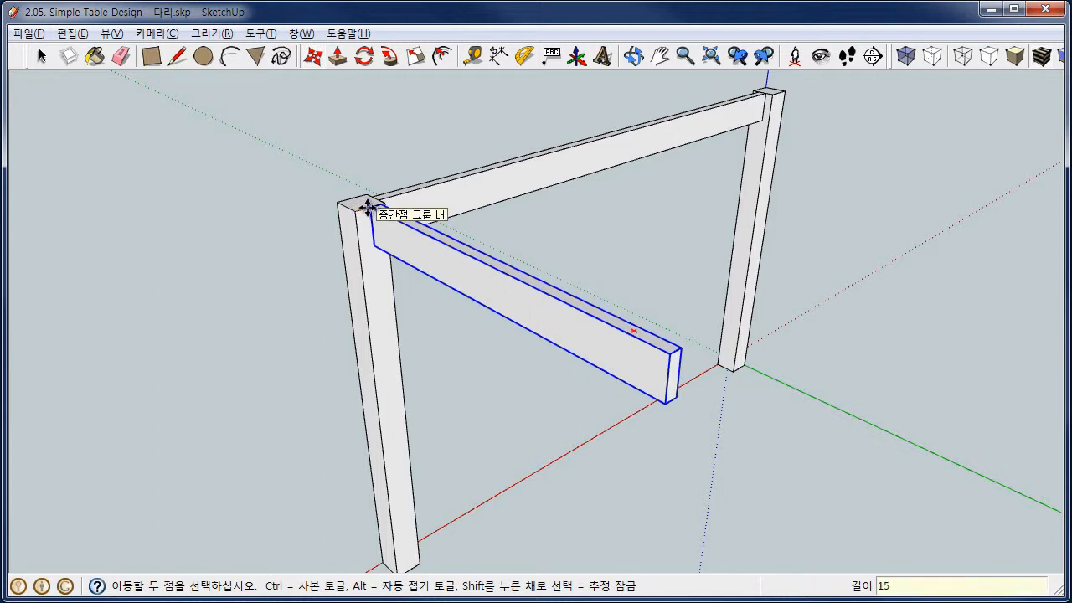
key(Return)
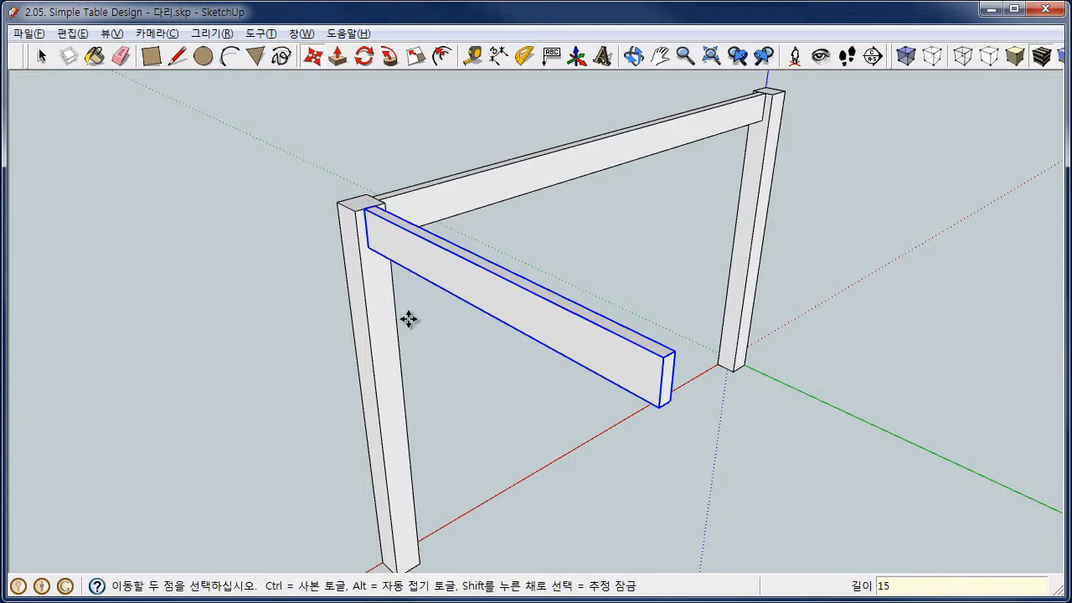
key(space)
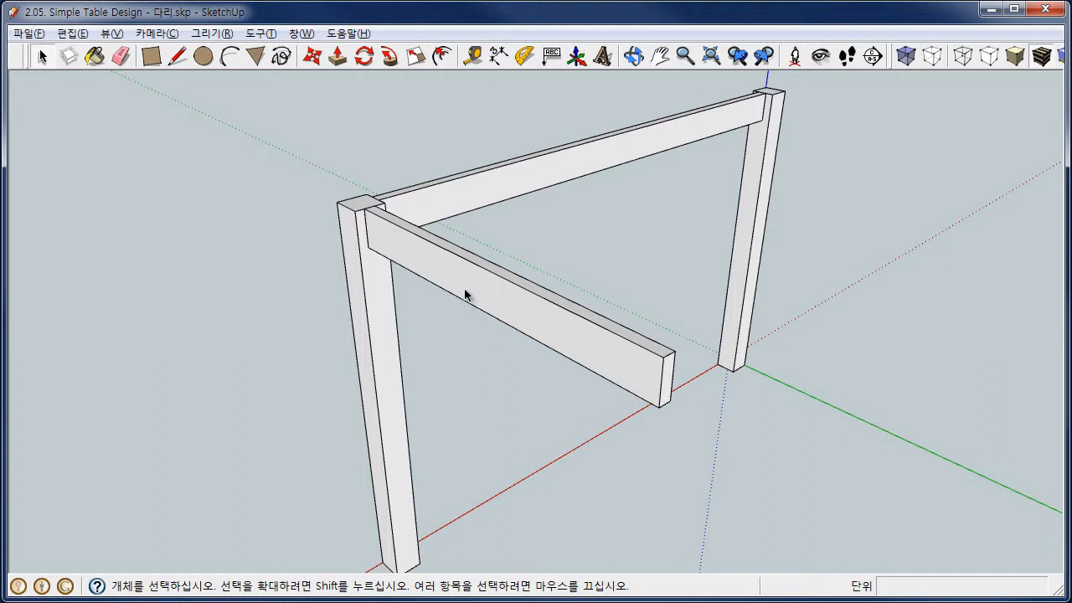
- Copy the short rail 1067 mm along the red axis, placing it flush with the outer face of the leg at the origin
click(464, 276)
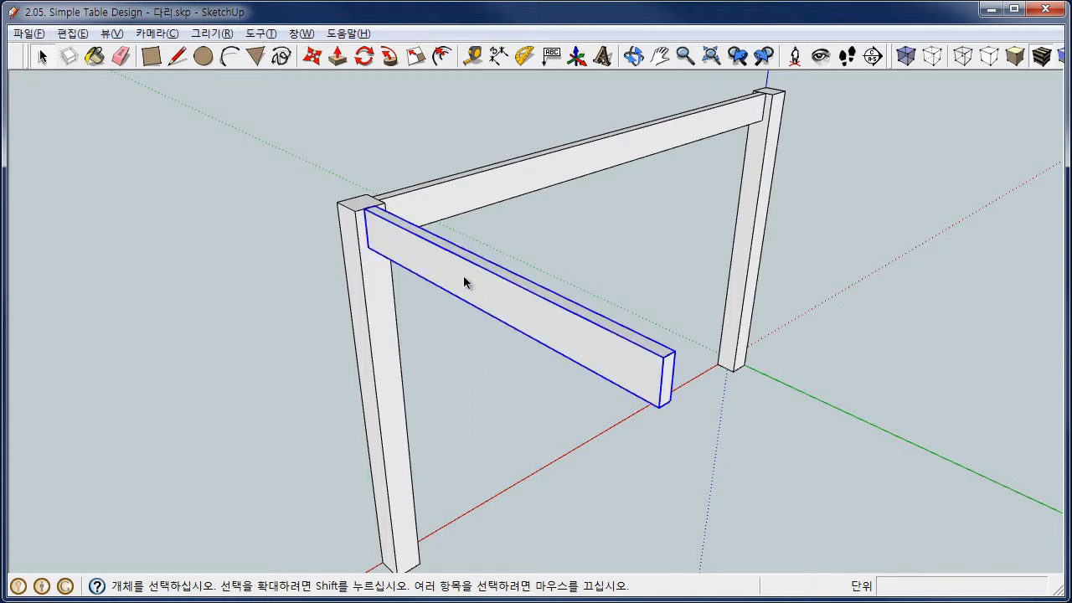
click(315, 59)
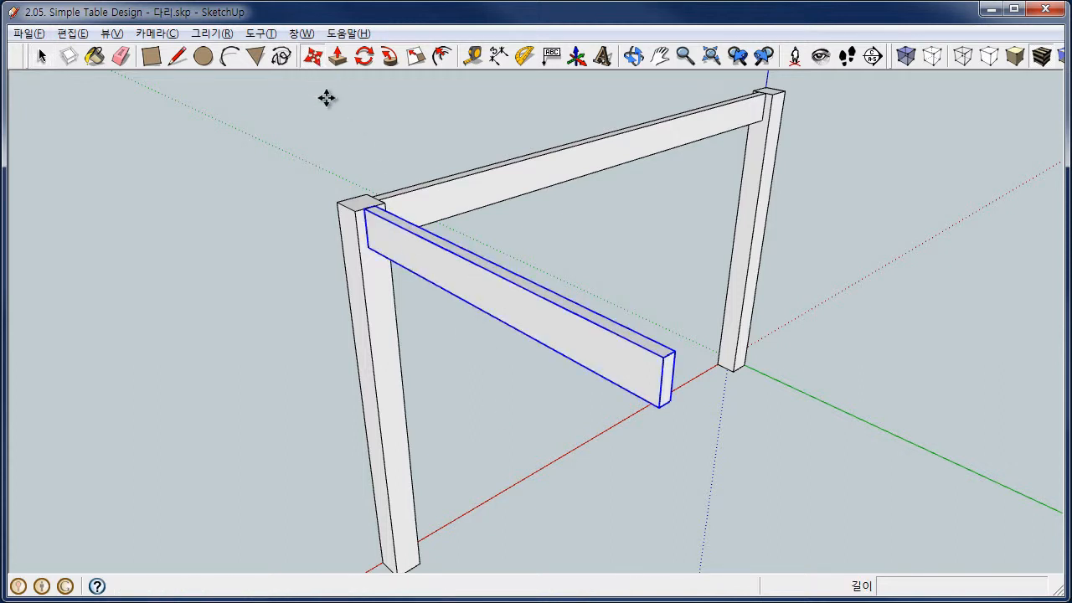
click(377, 205)
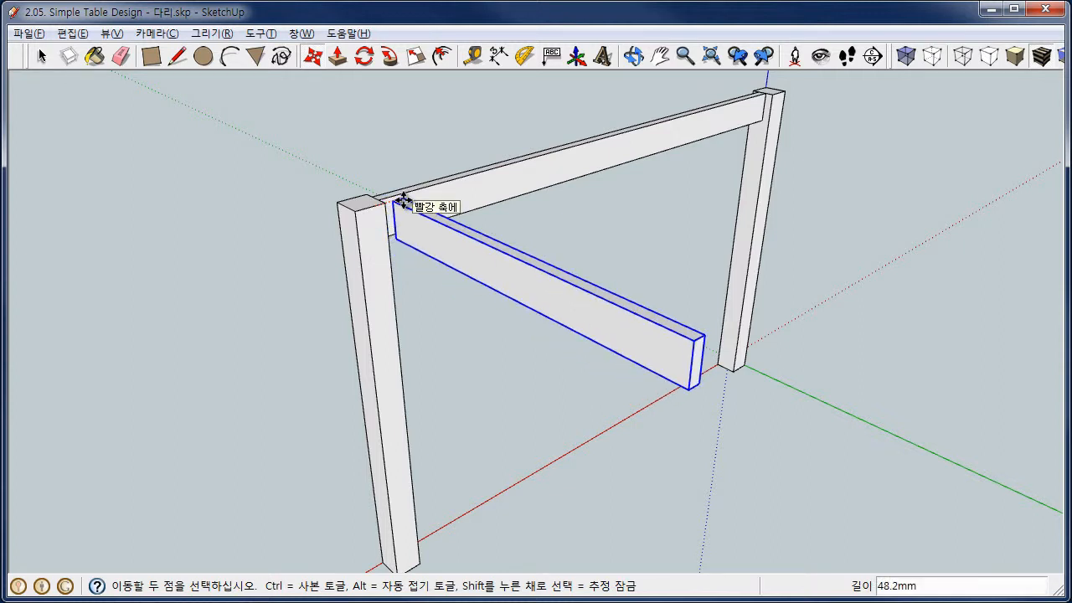
key(ctrl)
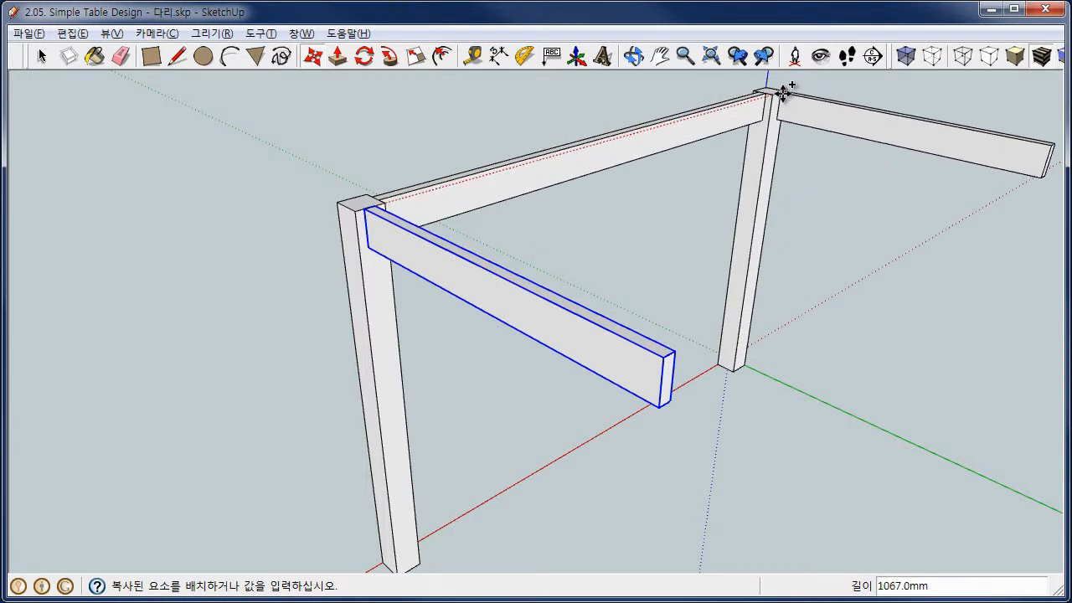
click(788, 92)
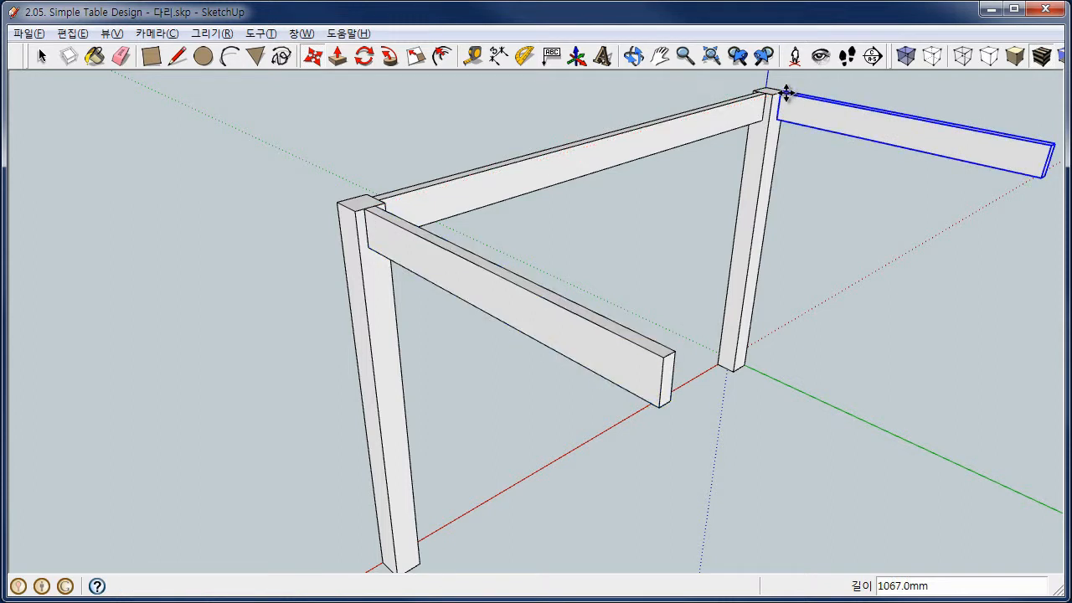
- Move the copied short rail 15 mm along the red axis, inward from the outer face of the leg at the origin
middle_drag(787, 93, 701, 137)
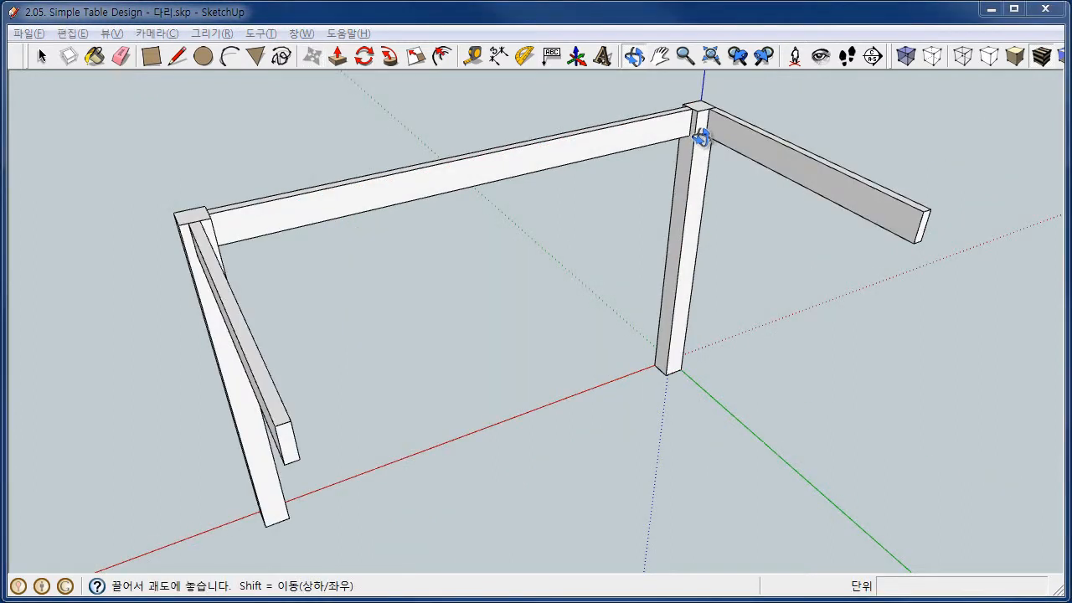
middle_drag(768, 160, 770, 276)
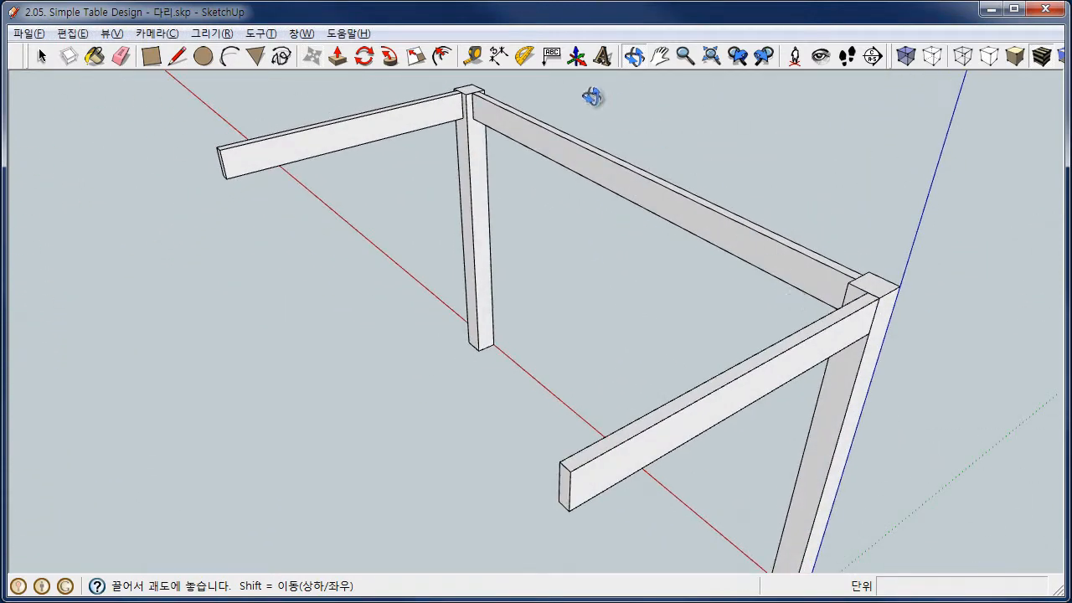
click(312, 56)
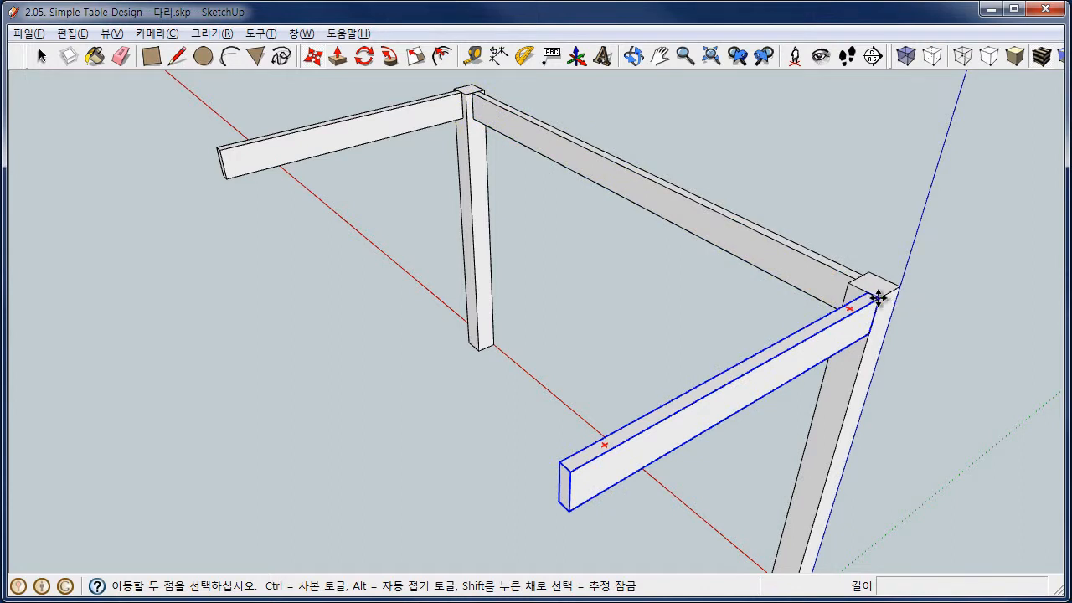
click(878, 299)
text(15)
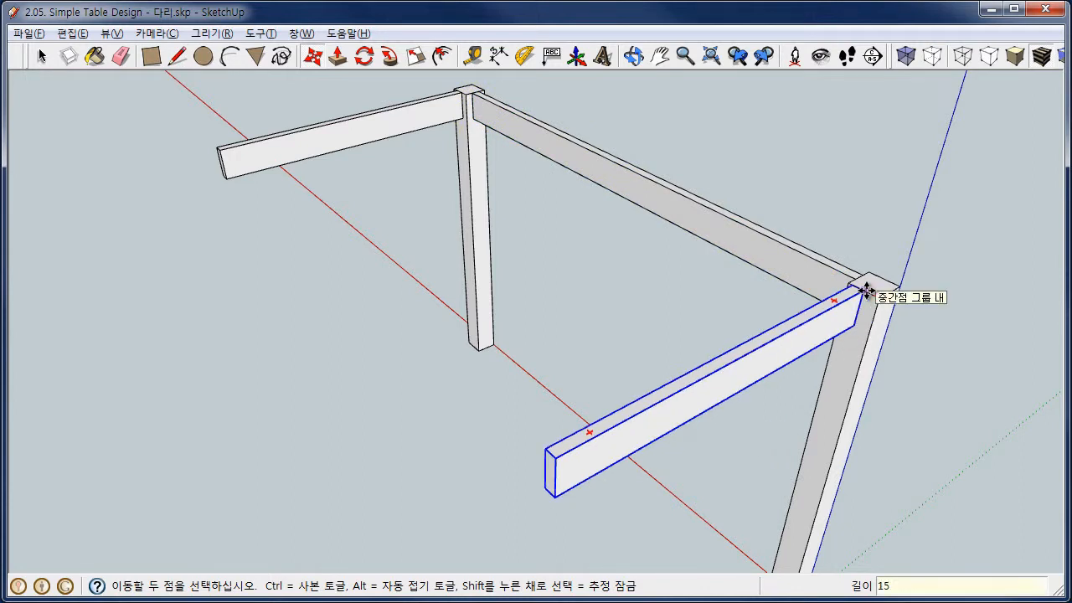
key(Return)
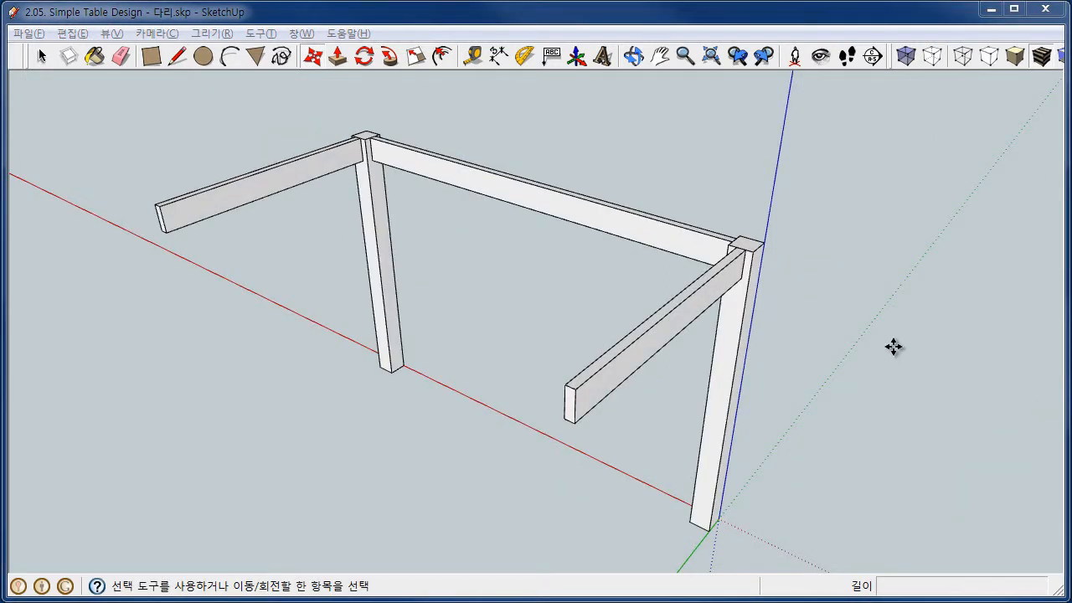
- Select both legs with the long rail between them and copy them 600 mm along the green axis to the short rails' free ends
click(634, 57)
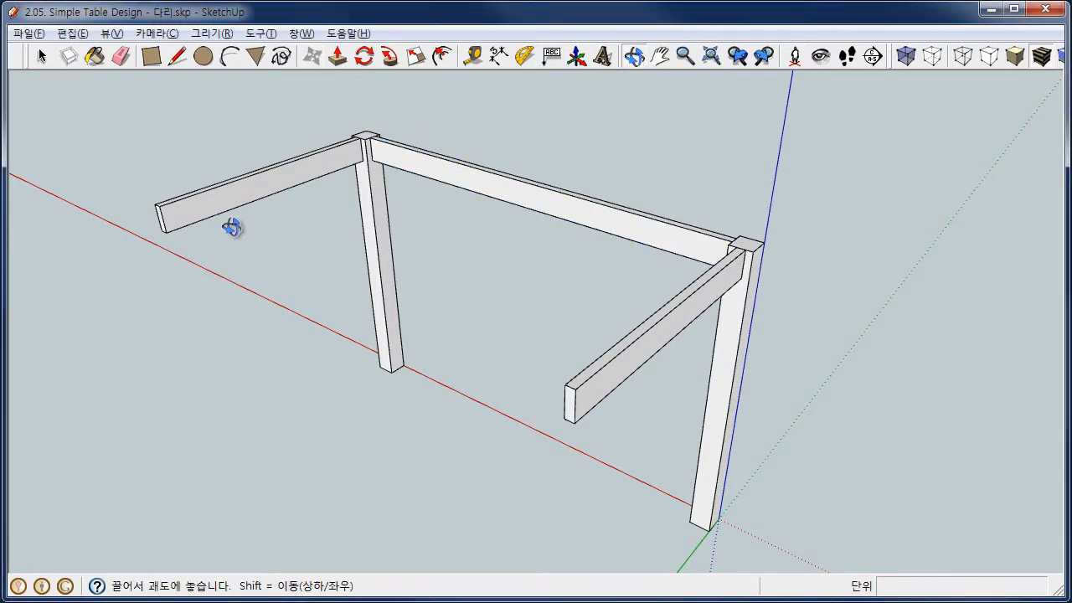
drag(242, 242, 576, 347)
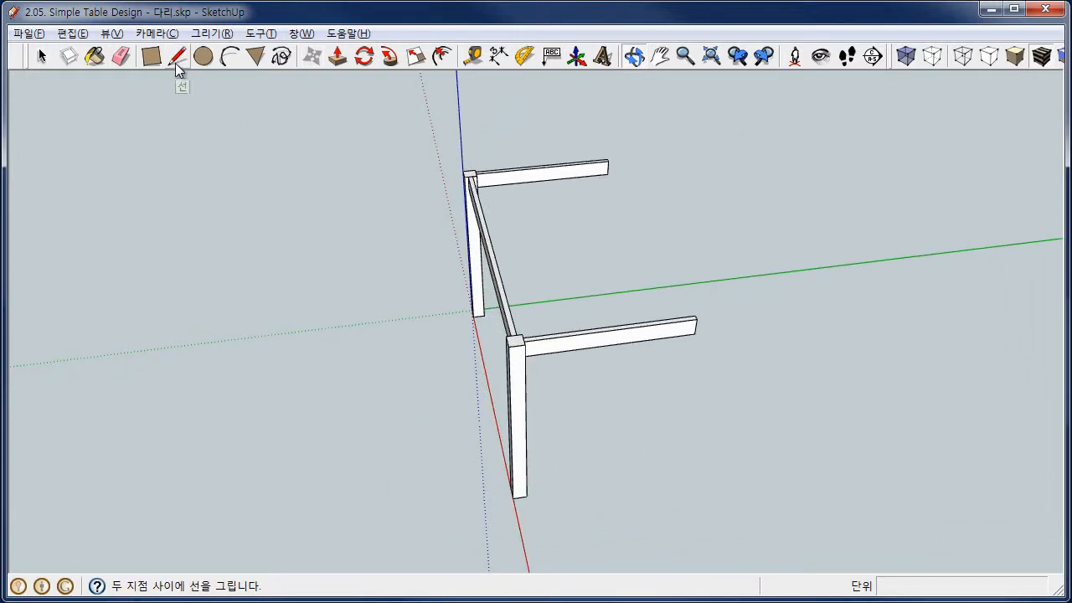
click(42, 56)
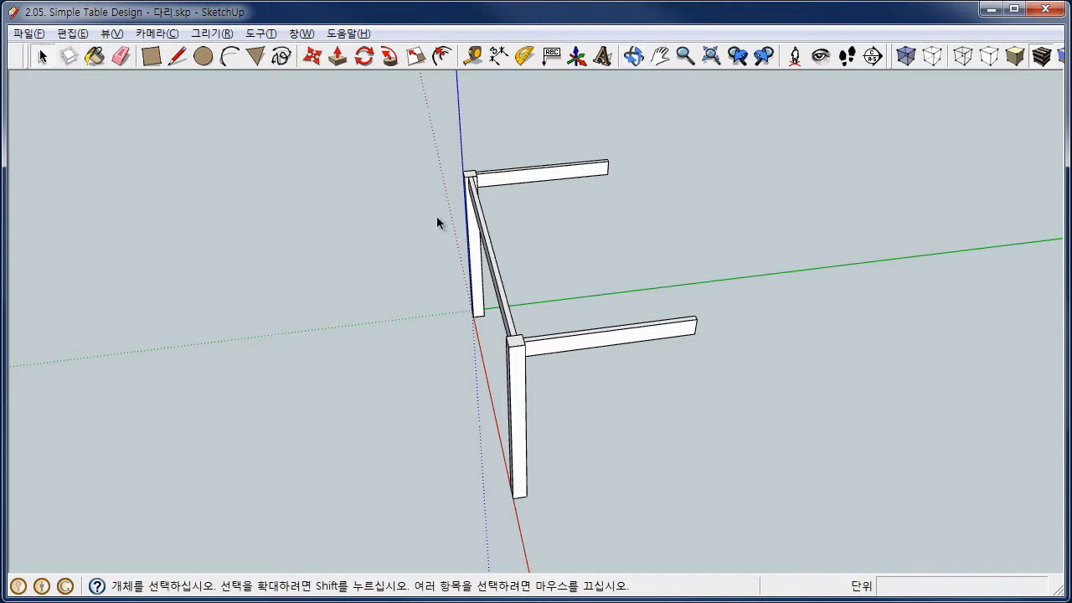
drag(400, 143, 556, 531)
scroll(528, 180, up, 3)
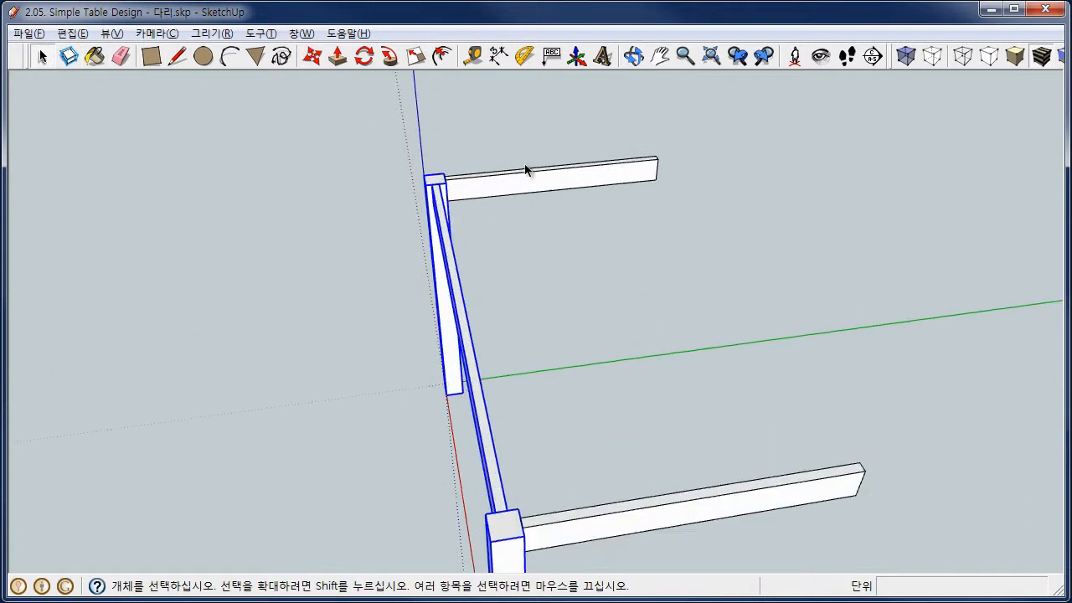
scroll(525, 170, up, 2)
click(314, 58)
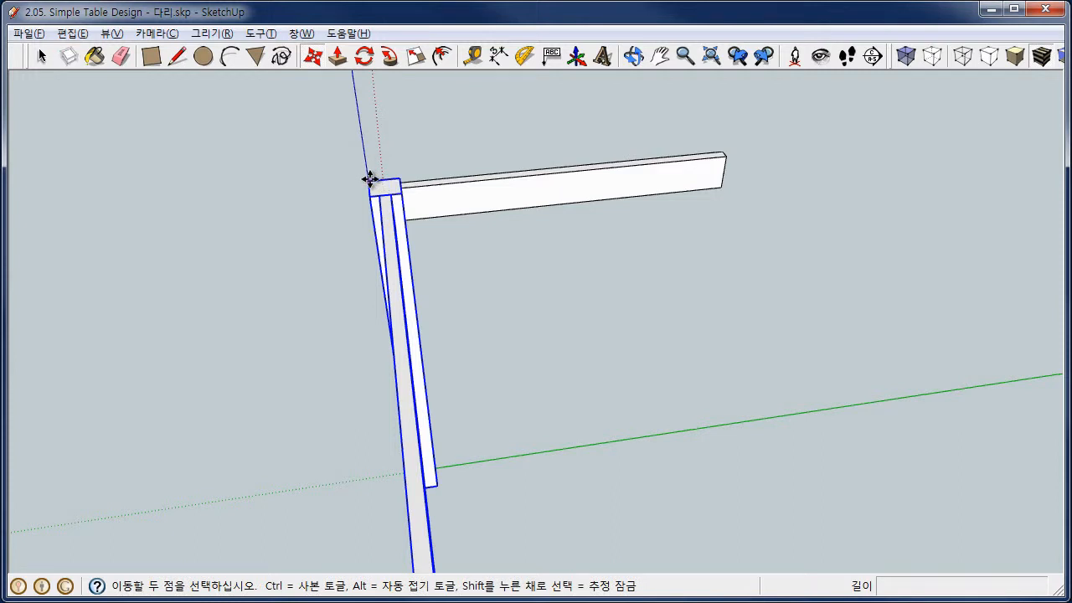
click(370, 180)
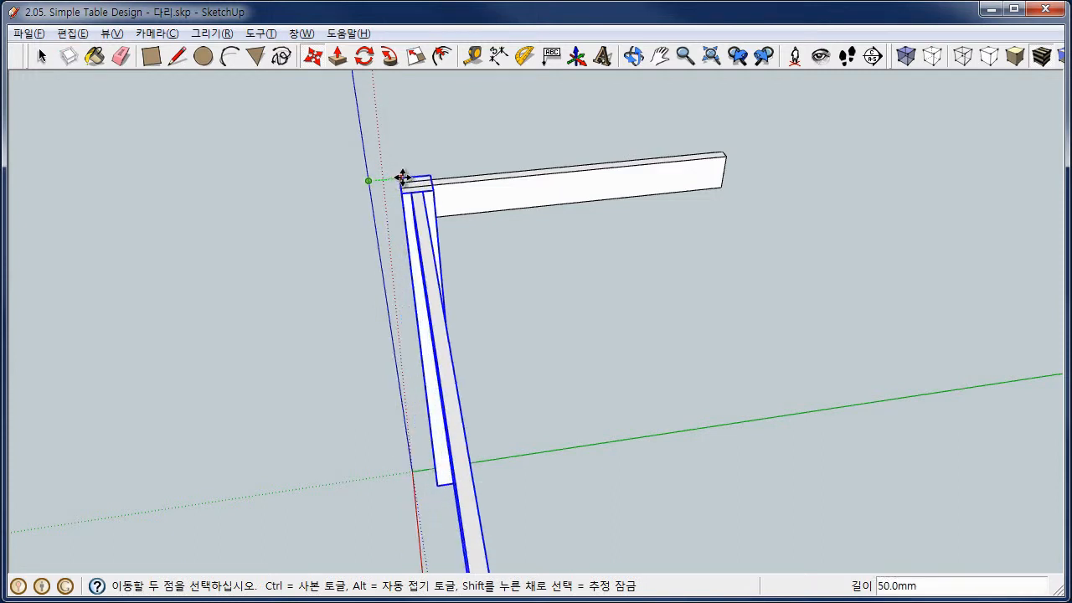
key(ctrl)
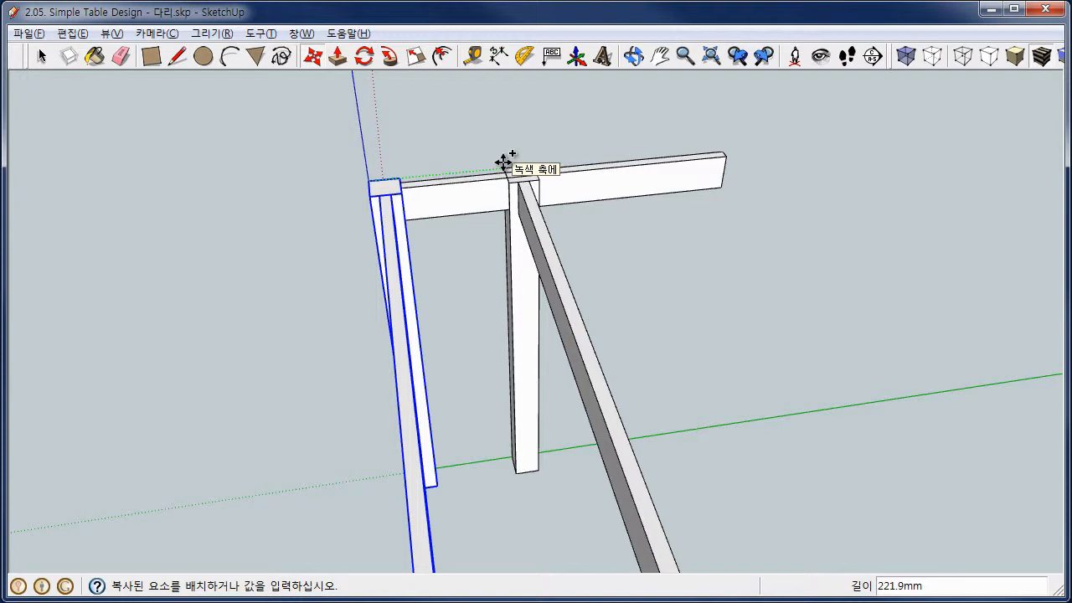
text(6)
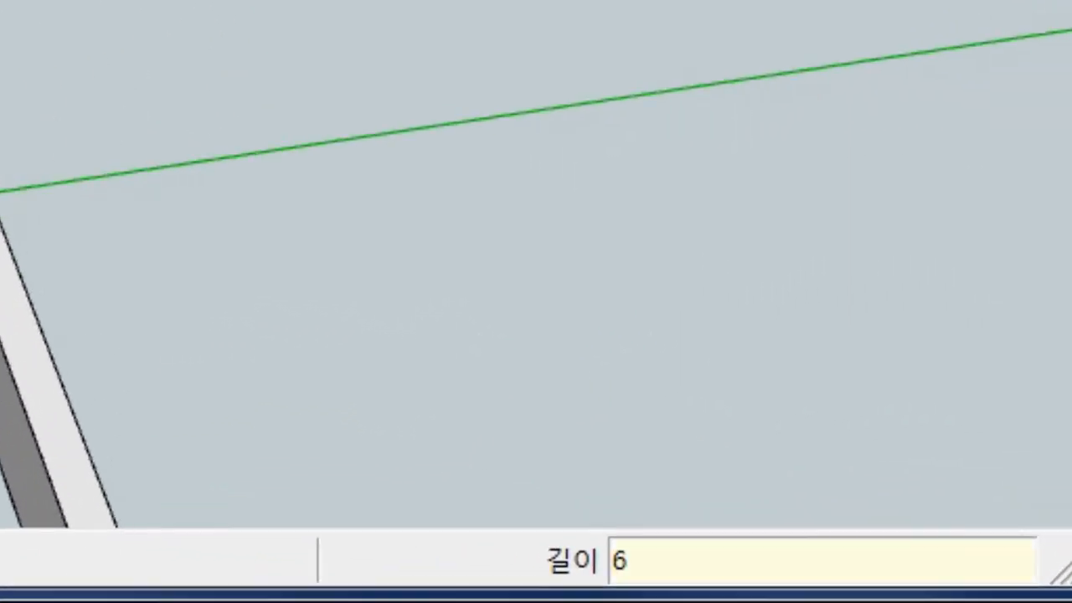
text(00)
key(Return)
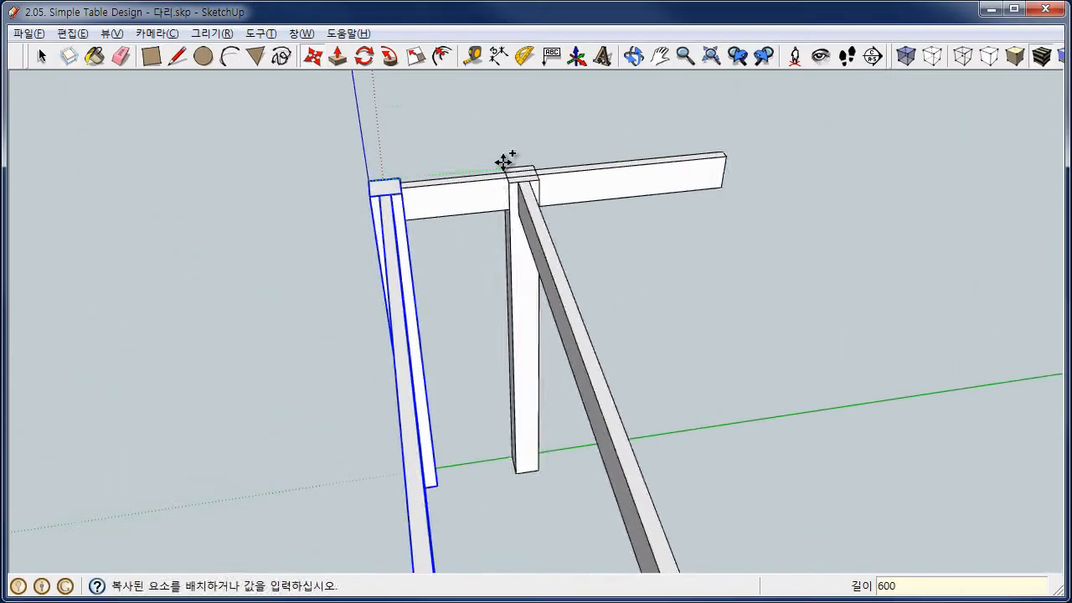
- Draw a 1100 × 650 mm rectangle over the table frame, from the origin leg's outer top corner to the diagonally opposite leg's outer top corner
scroll(503, 162, down, 3)
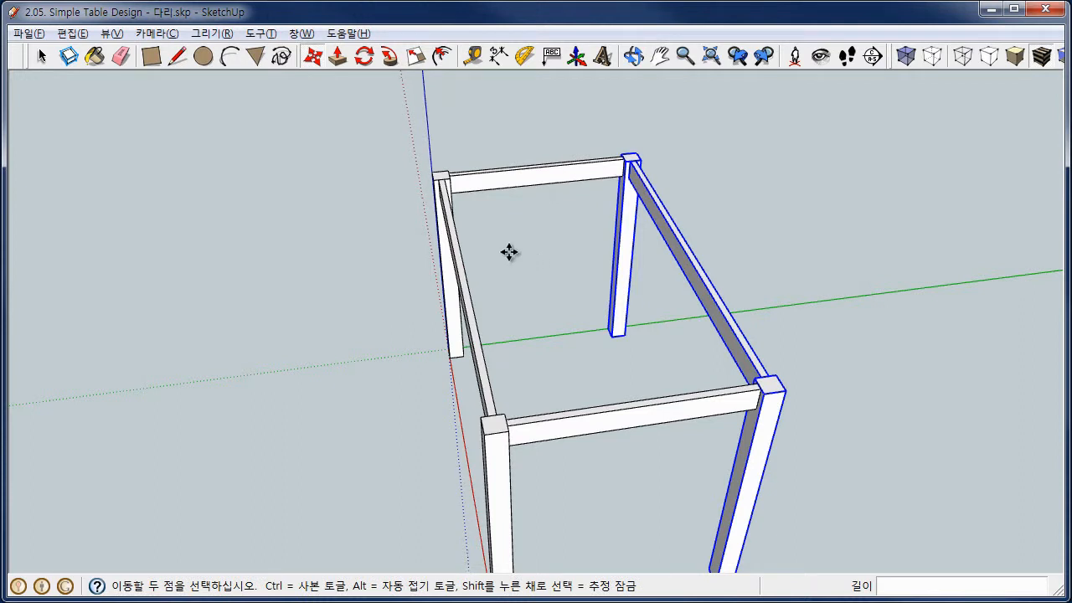
click(151, 56)
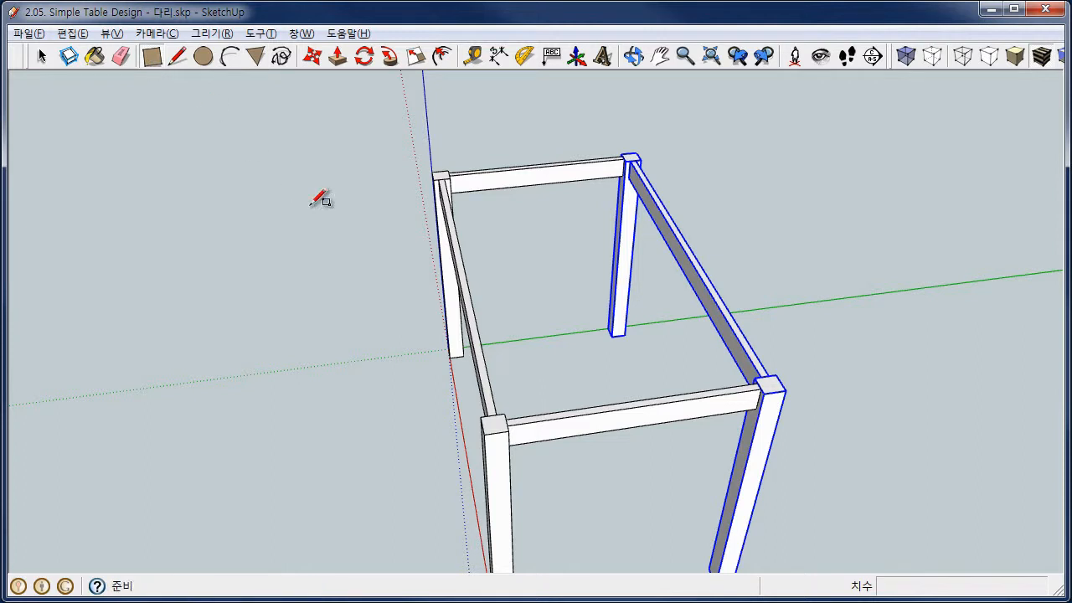
click(433, 171)
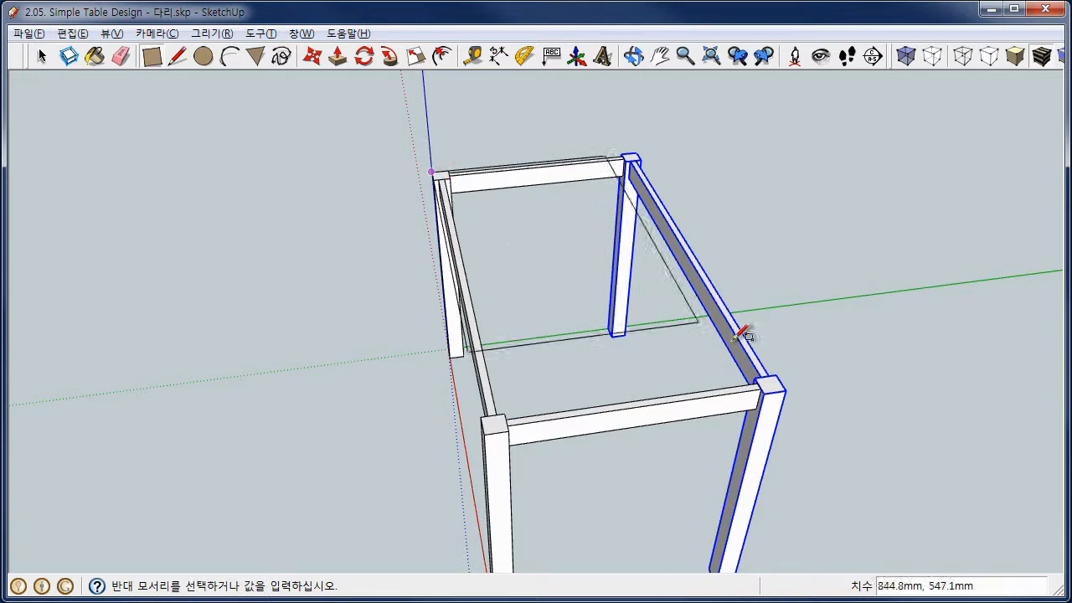
click(796, 387)
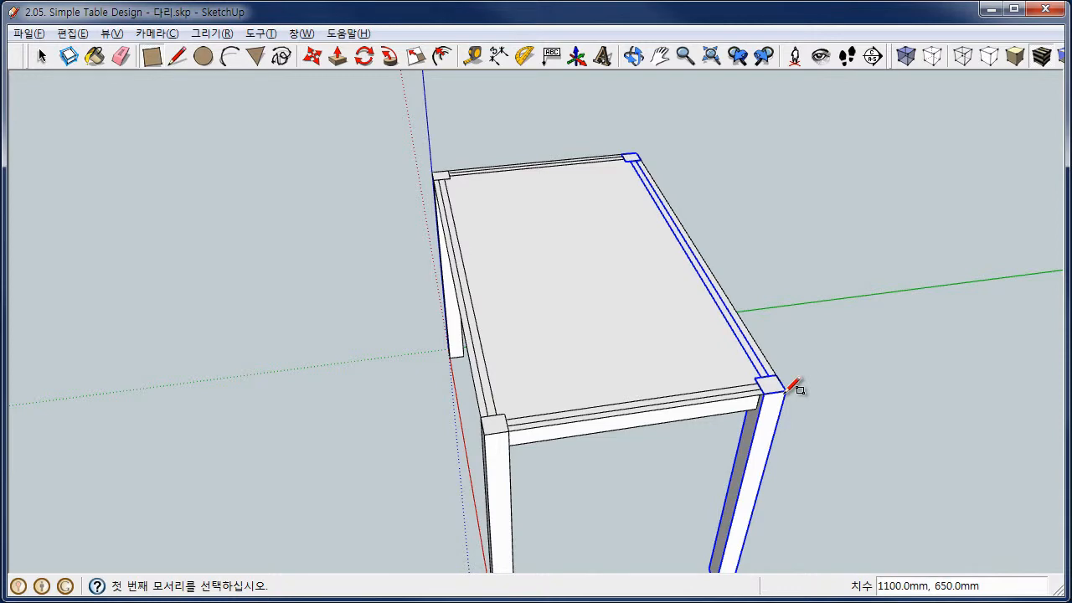
- Push/Pull the rectangle on top of the frame upward 30 mm to form the tabletop
key(p)
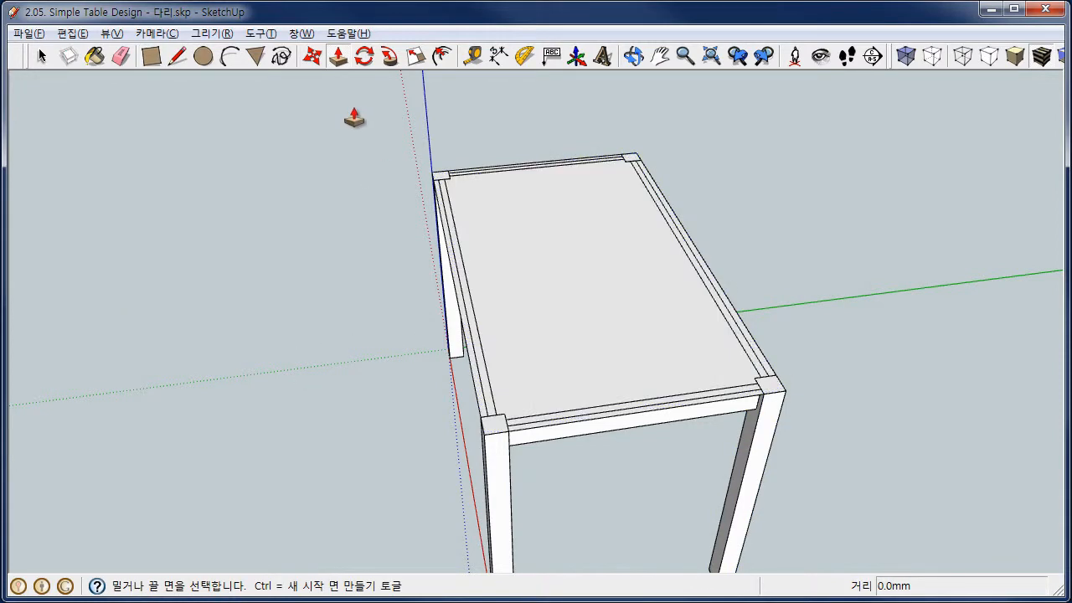
click(577, 315)
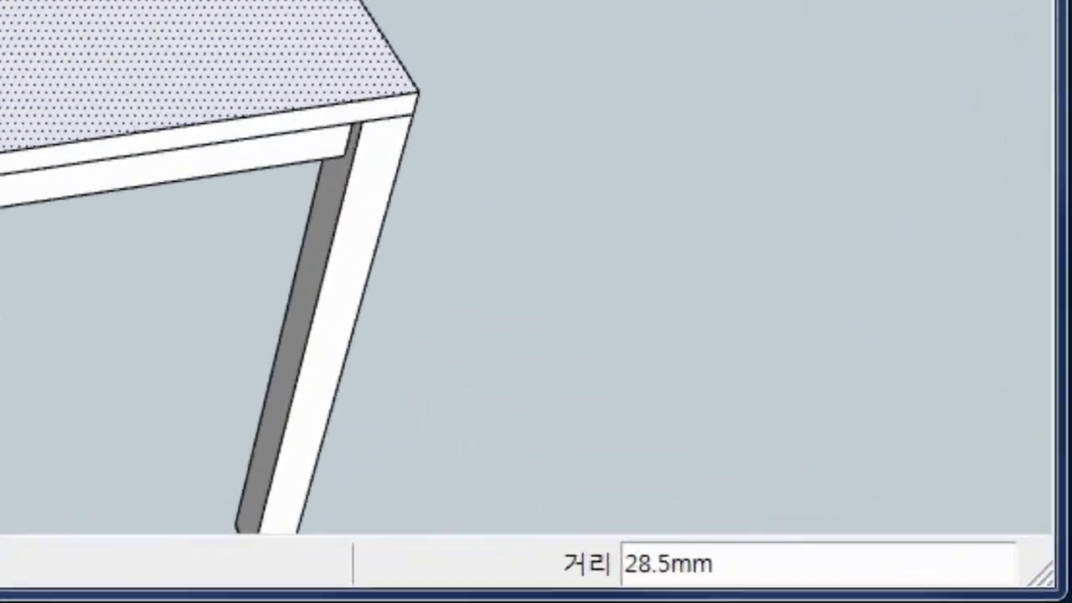
text(3)
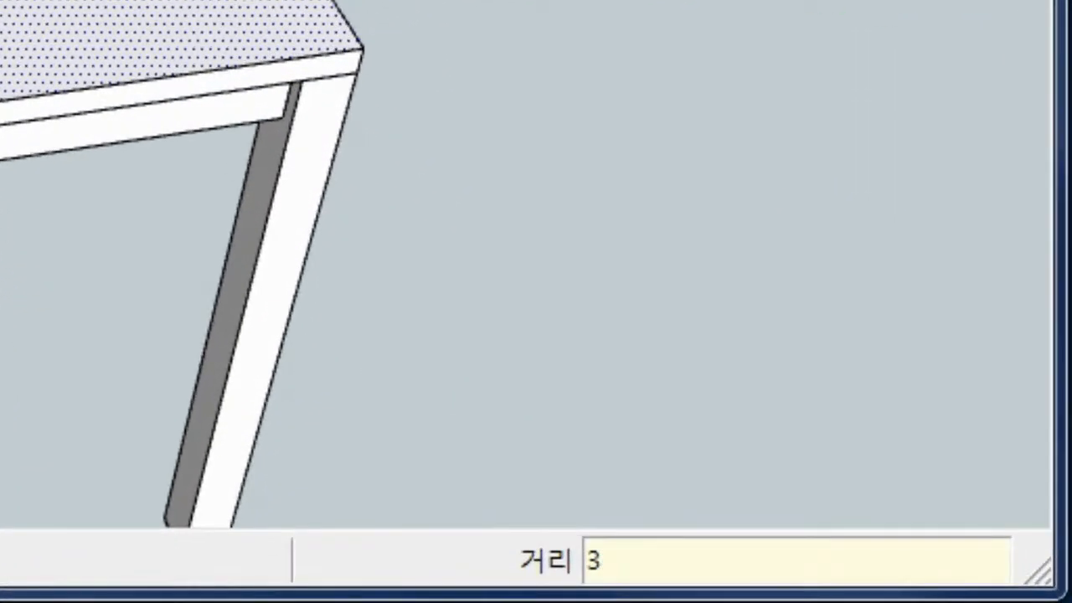
text(0)
key(Return)
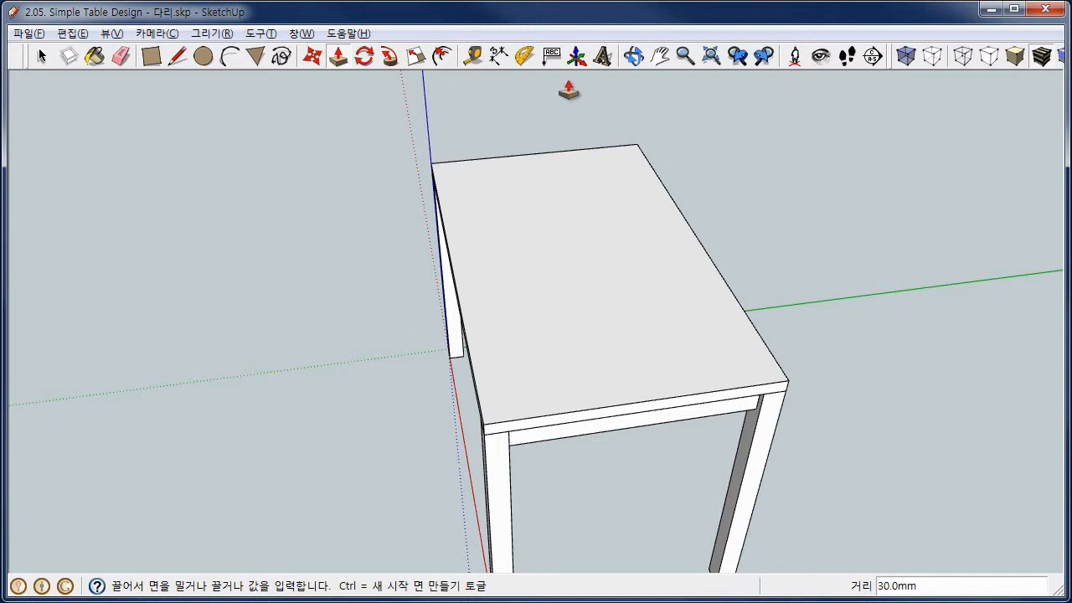
- Extend the tabletop's long side face above the red axis outward 50 mm with Push/Pull
click(634, 55)
drag(431, 455, 388, 172)
click(339, 57)
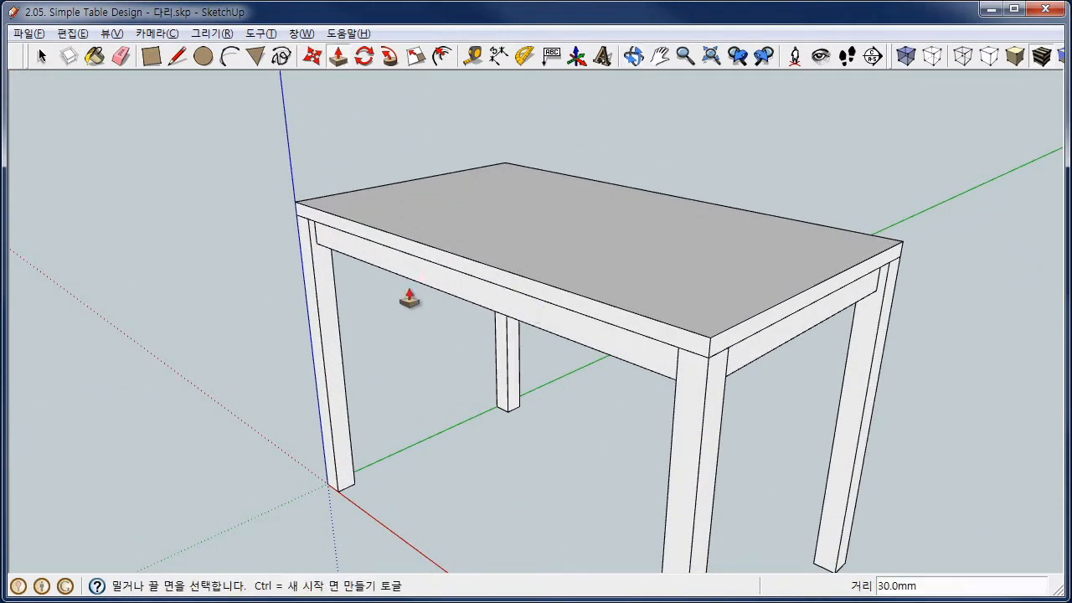
click(426, 258)
text(50)
key(Return)
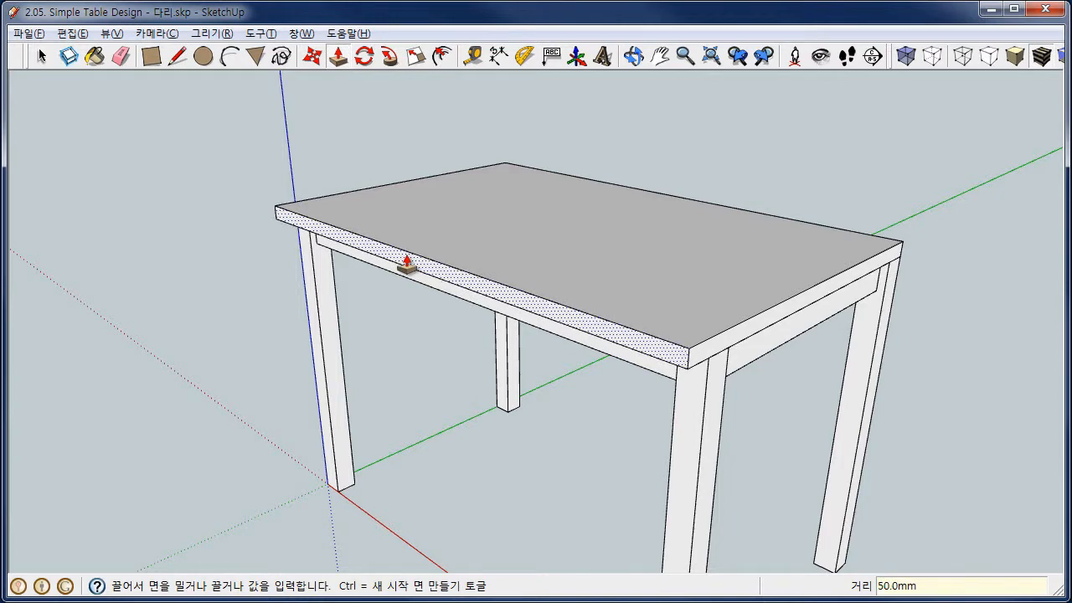
- Extend the tabletop's short side face farthest from the origin outward 50 mm
click(792, 312)
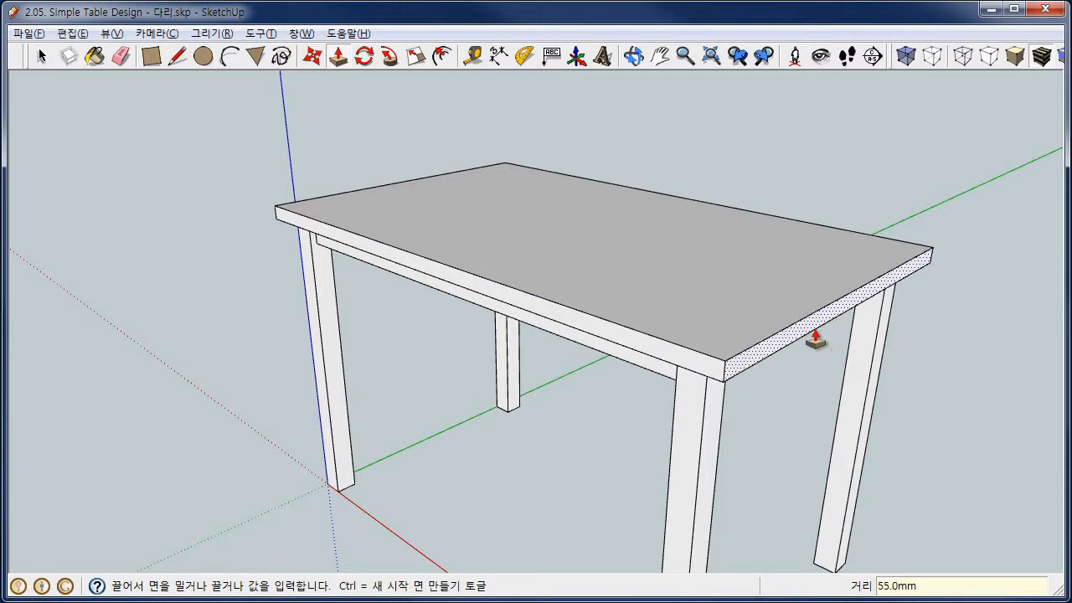
text(50)
key(Return)
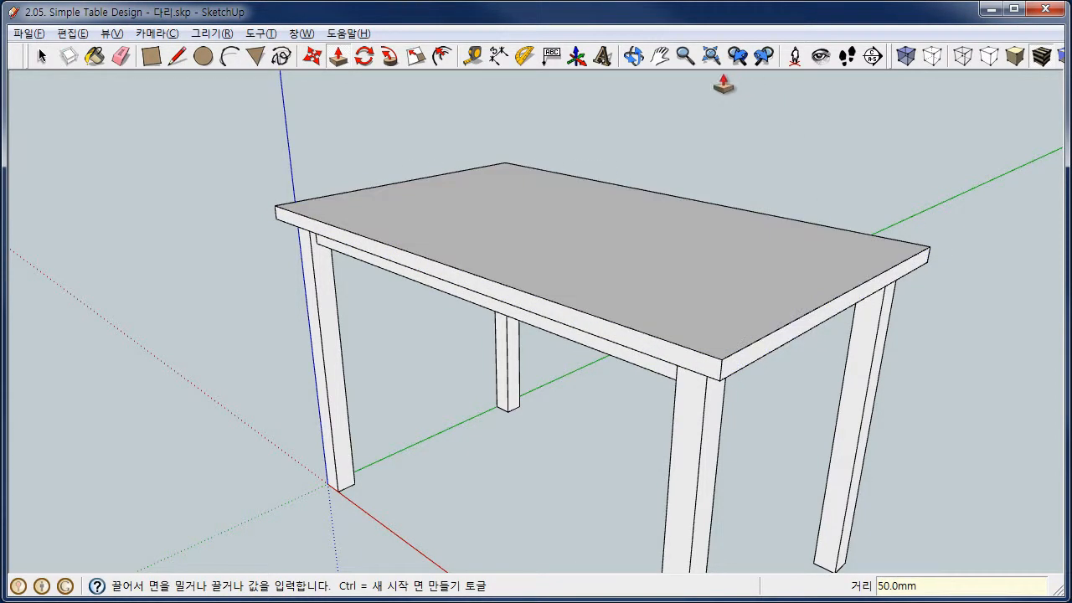
- Push/Pull the tabletop's other long side face, opposite the red axis, outward 50 mm
click(634, 56)
drag(737, 335, 222, 302)
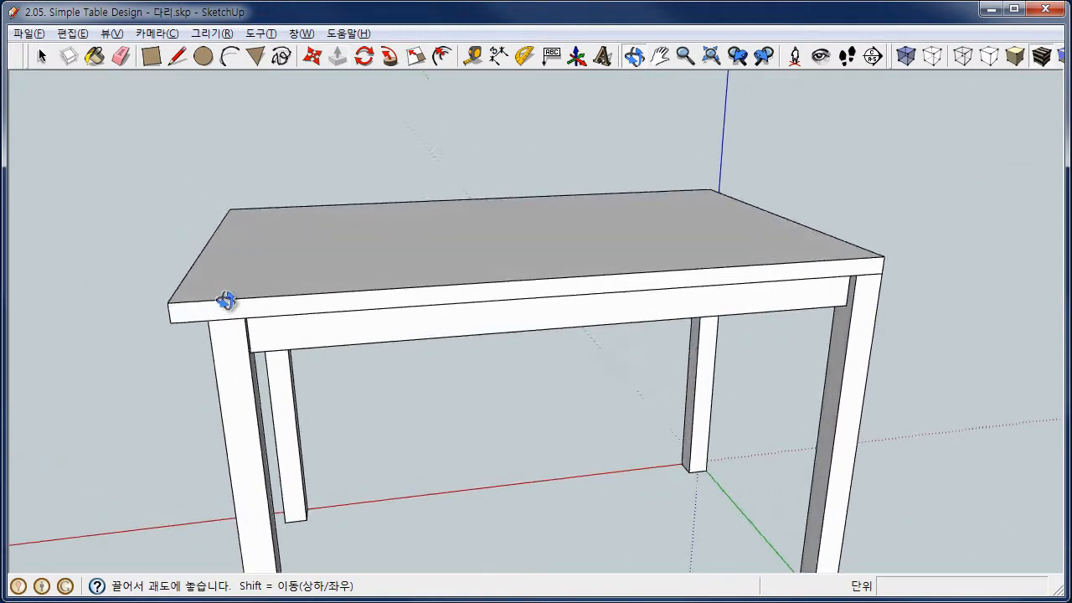
click(338, 56)
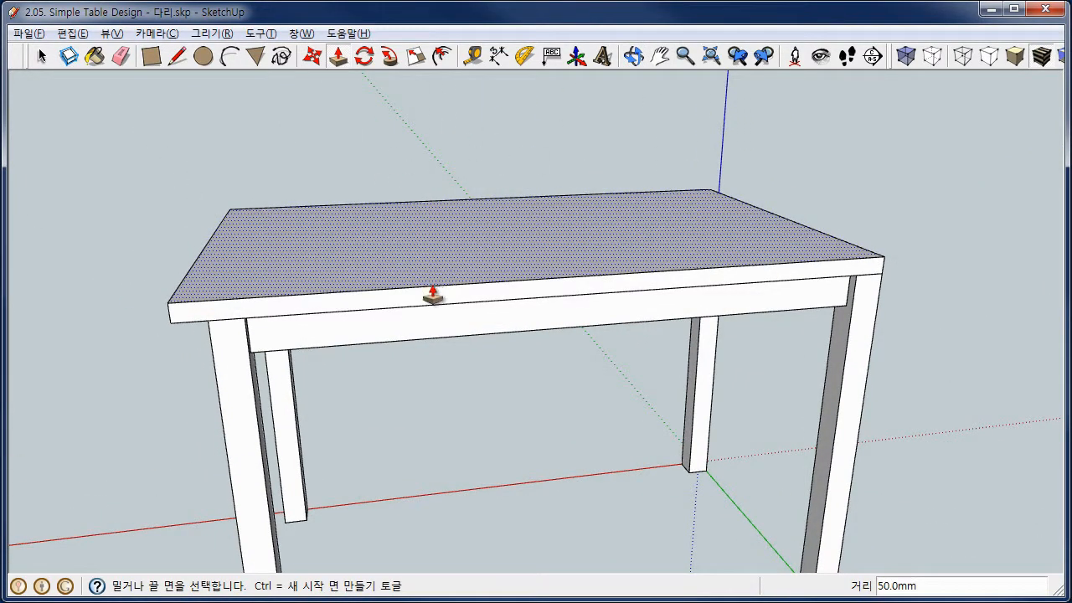
click(433, 300)
text(50)
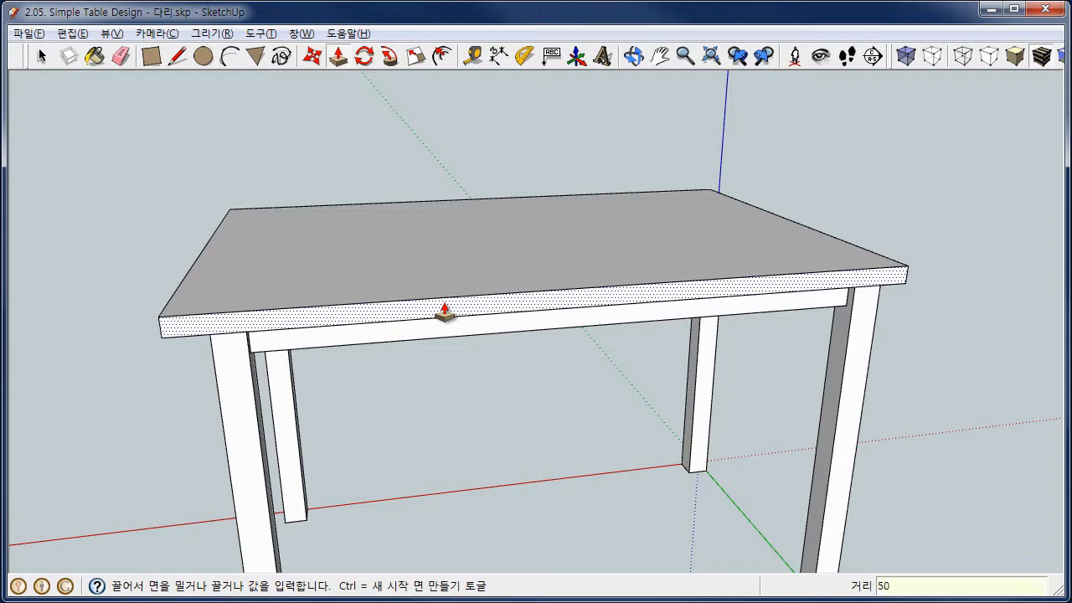
key(Return)
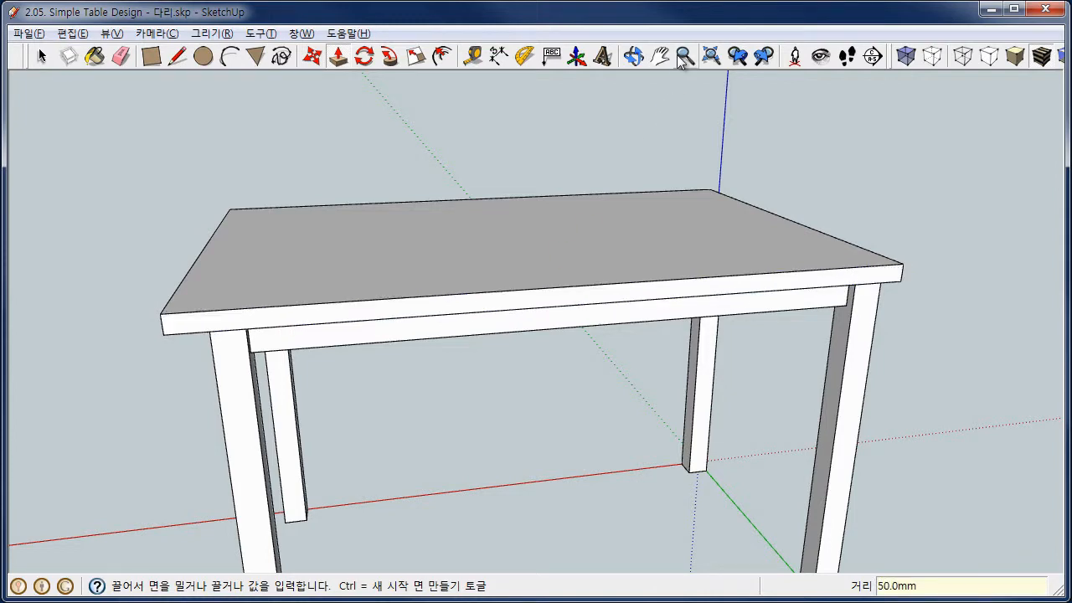
- Push/Pull the tabletop's remaining short side face, at the origin end, outward 50 mm
click(635, 56)
drag(900, 285, 614, 325)
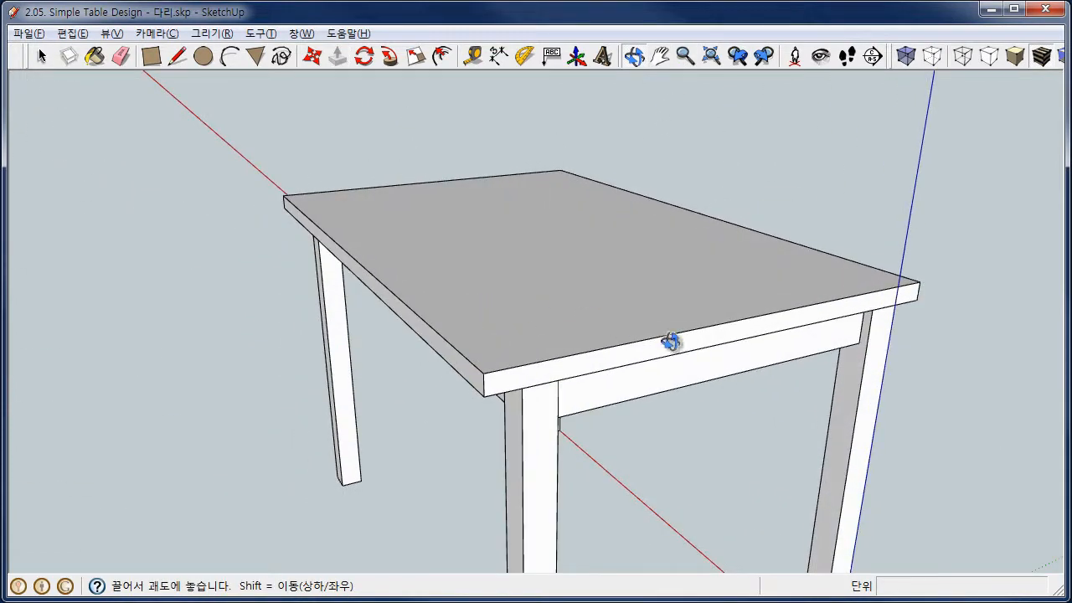
key(p)
click(700, 360)
text(50)
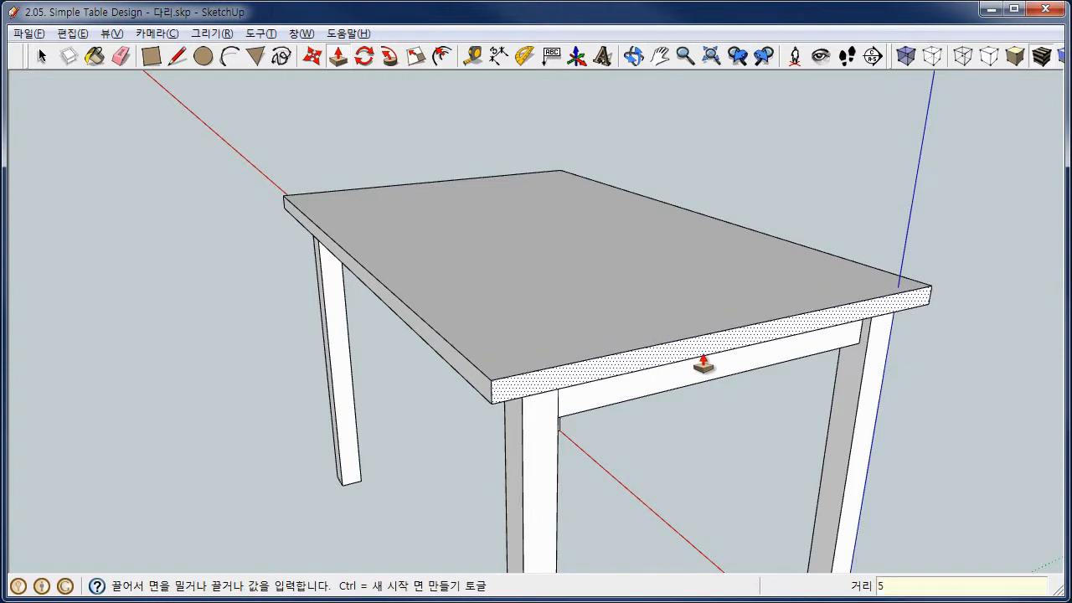
key(Return)
drag(808, 399, 376, 270)
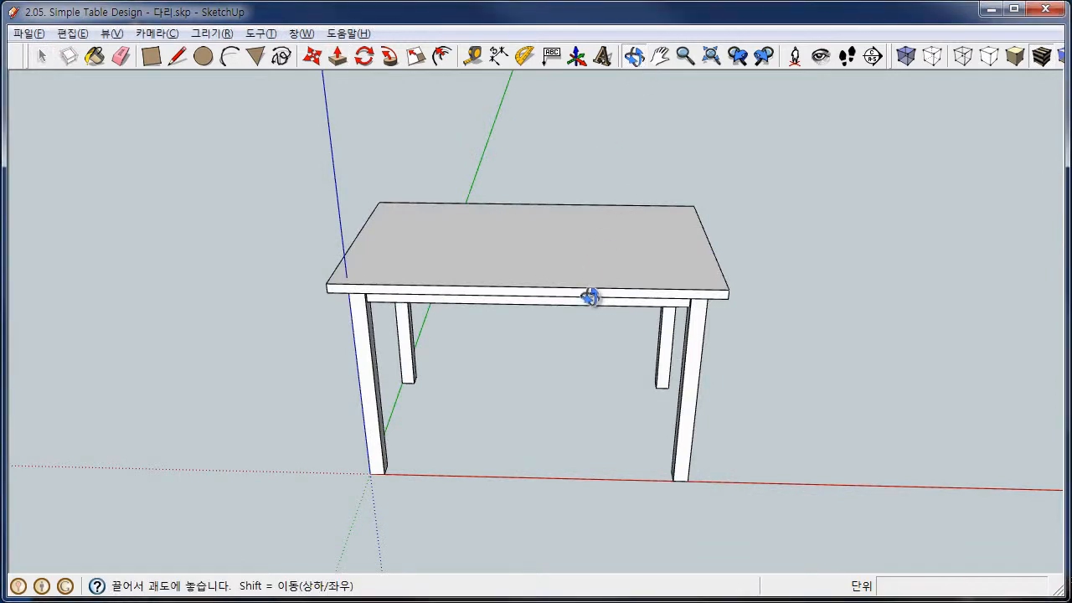
scroll(590, 297, up, 3)
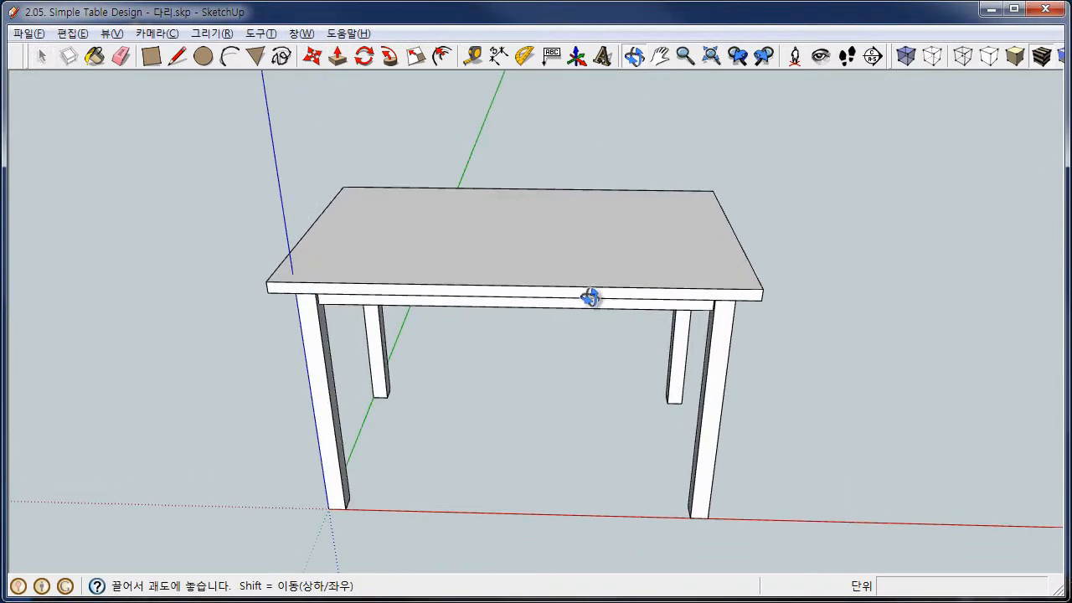
drag(584, 316, 323, 252)
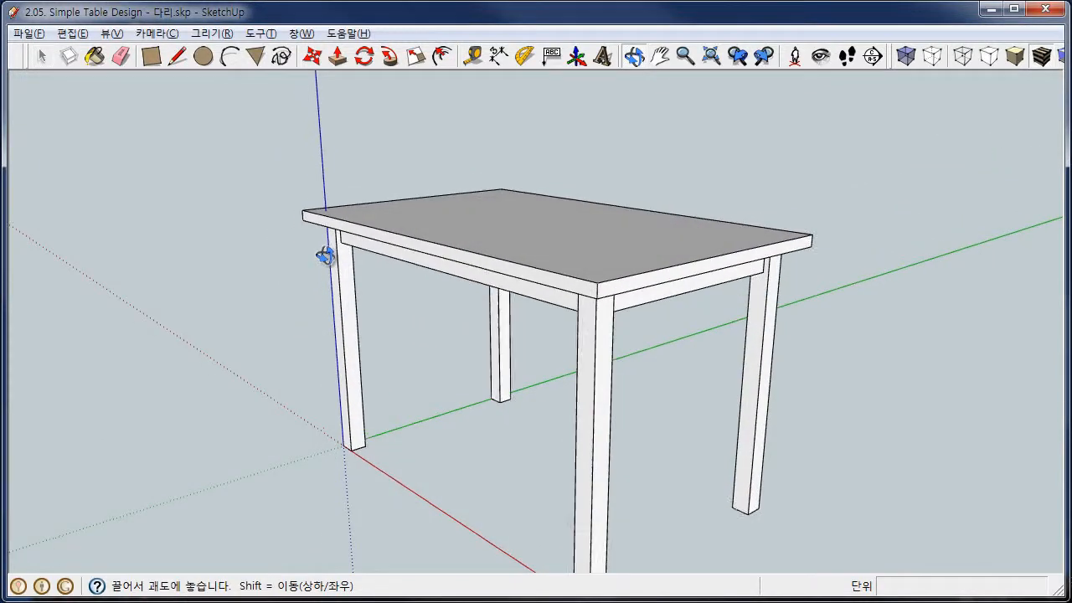